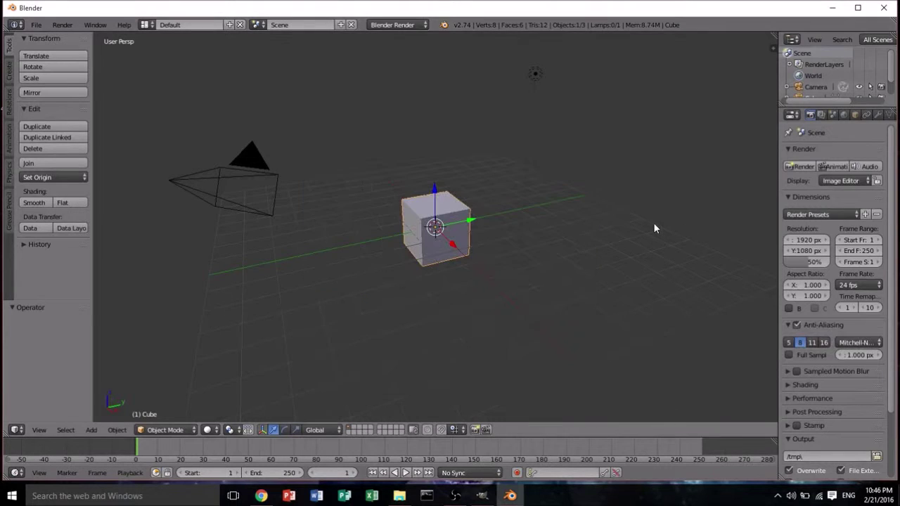
Step: Put the default cube into Edit Mode
{"action": "middle_click_drag", "start_coordinate": [653, 228], "coordinate": [641, 279]}
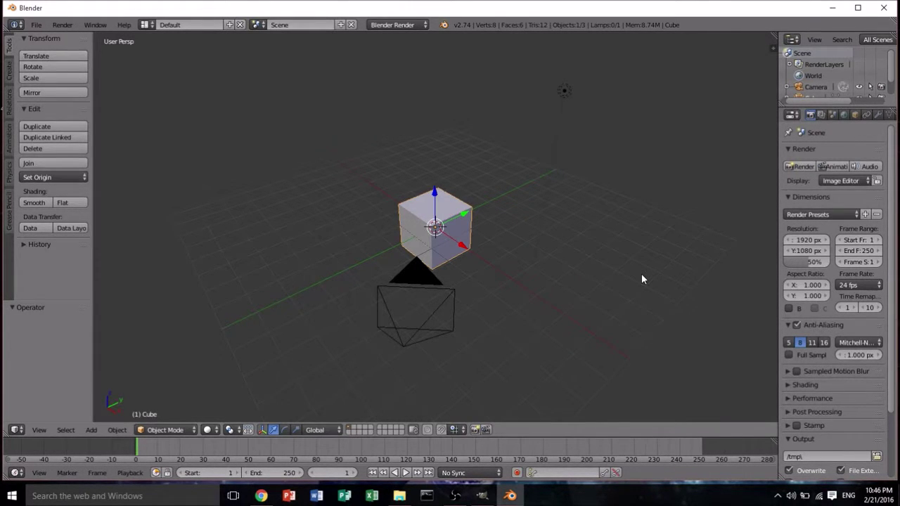
{"action": "middle_click_drag", "start_coordinate": [641, 279], "coordinate": [577, 280]}
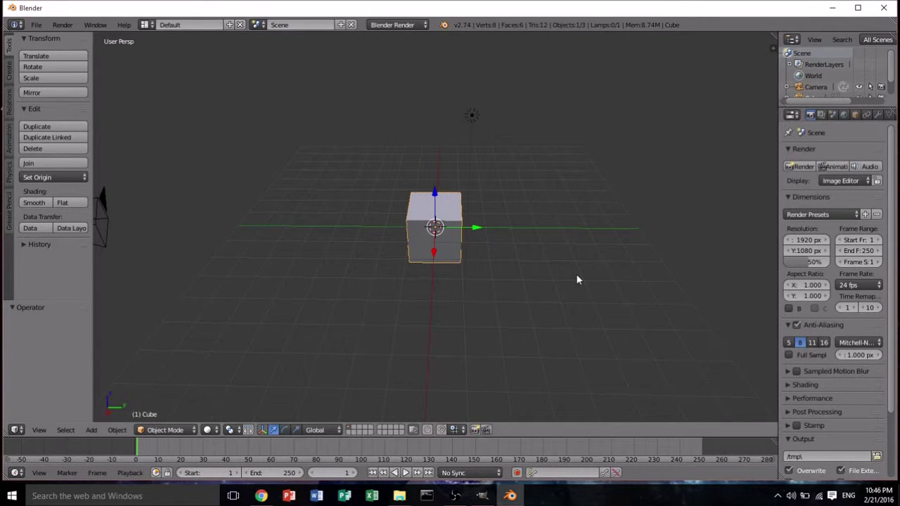
{"action": "middle_click_drag", "start_coordinate": [569, 271], "coordinate": [602, 277]}
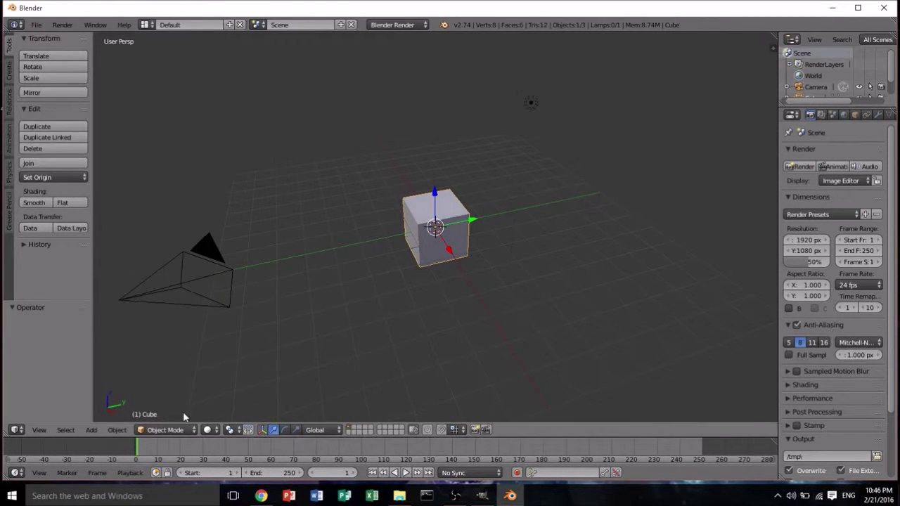
{"action": "left_click", "coordinate": [172, 428]}
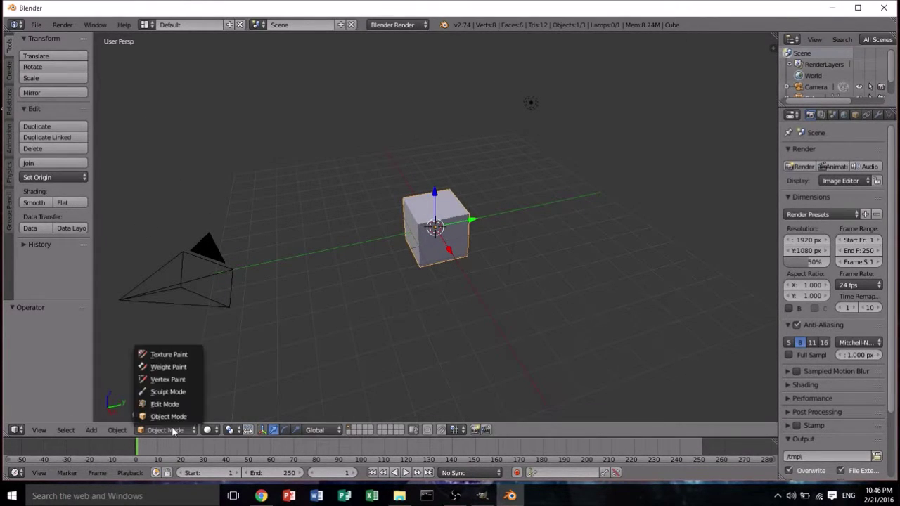
{"action": "left_click", "coordinate": [169, 404]}
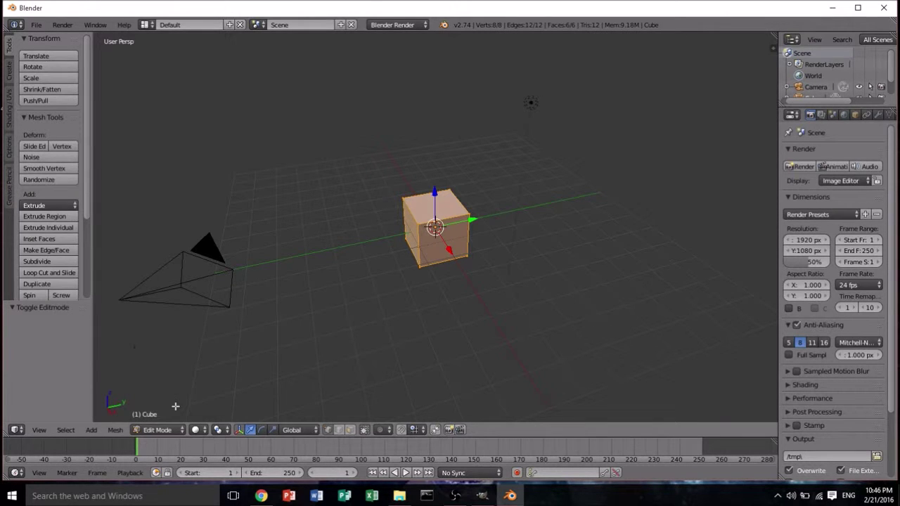
Step: Split the 3D view into two side-by-side areas and turn the new one into a UV/Image Editor
{"action": "middle_click_drag", "start_coordinate": [423, 174], "coordinate": [376, 242]}
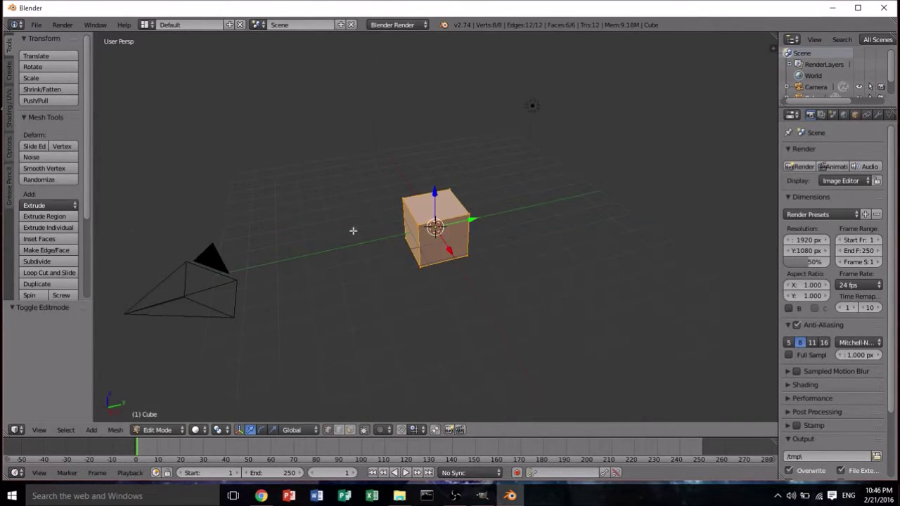
{"action": "middle_click_drag", "start_coordinate": [496, 221], "coordinate": [485, 228]}
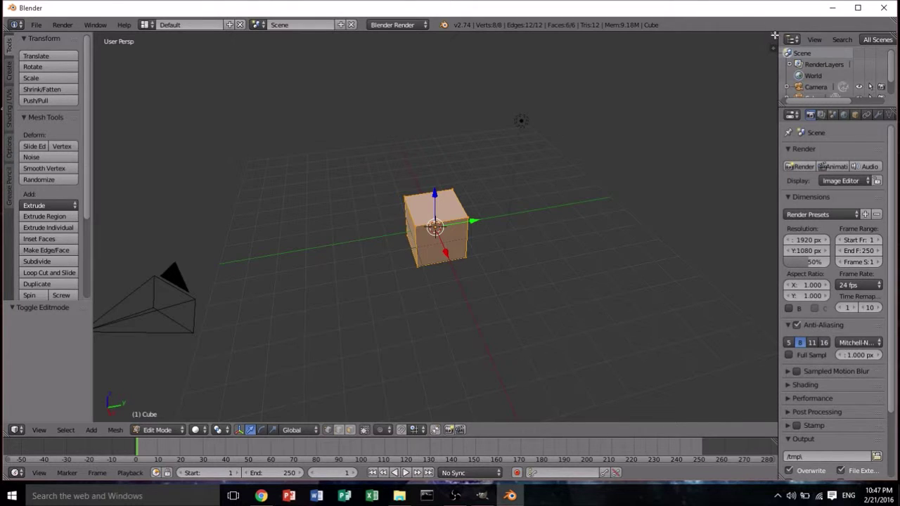
{"action": "left_click_drag", "start_coordinate": [775, 35], "coordinate": [496, 71]}
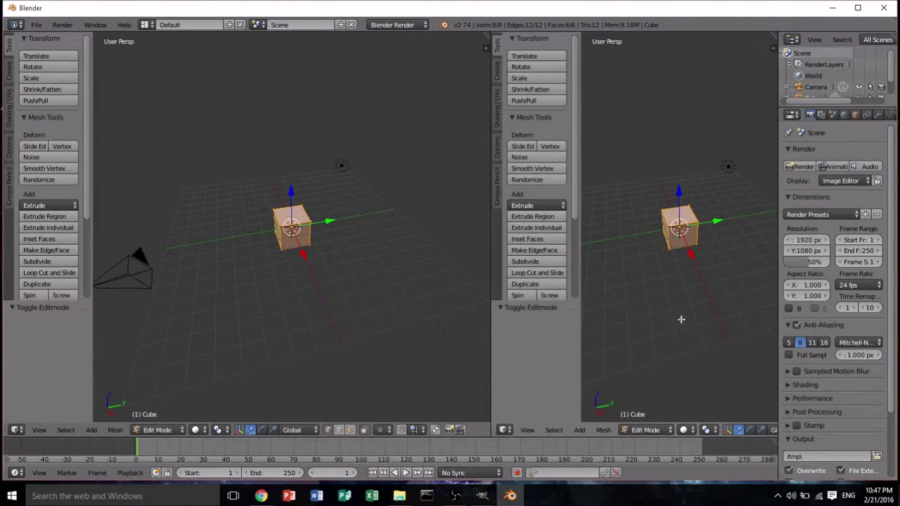
{"action": "left_click", "coordinate": [505, 432]}
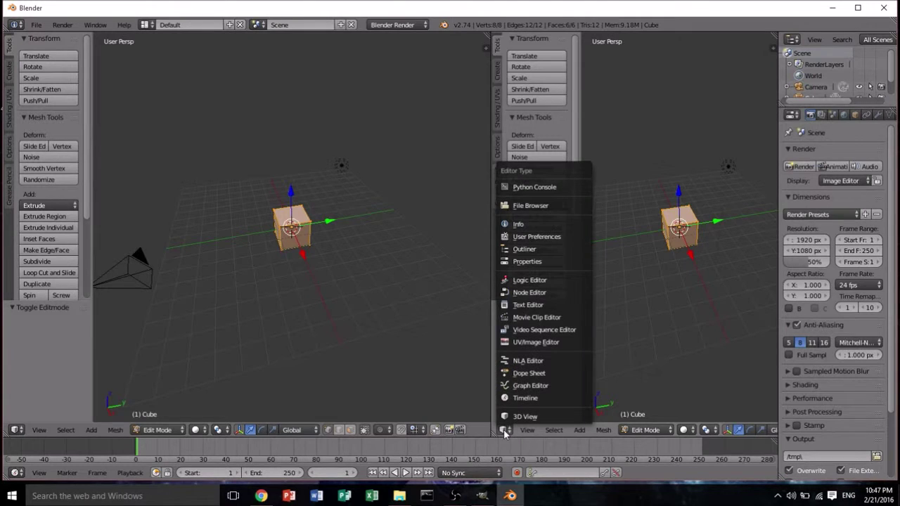
{"action": "left_click", "coordinate": [562, 343]}
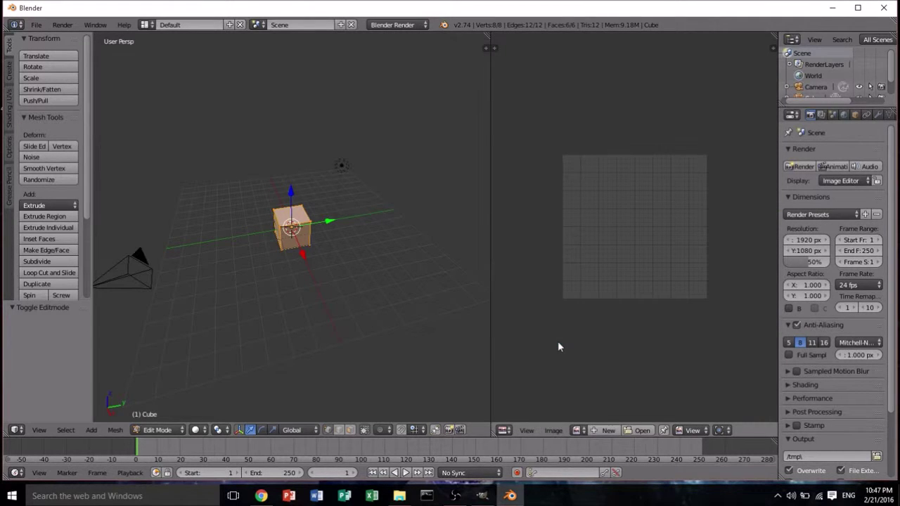
Step: Examine the empty UV grid and inspect the cube from several angles
{"action": "middle_click_drag", "start_coordinate": [649, 157], "coordinate": [614, 161]}
{"action": "scroll", "coordinate": [673, 237], "scroll_direction": "down", "scroll_amount": 1}
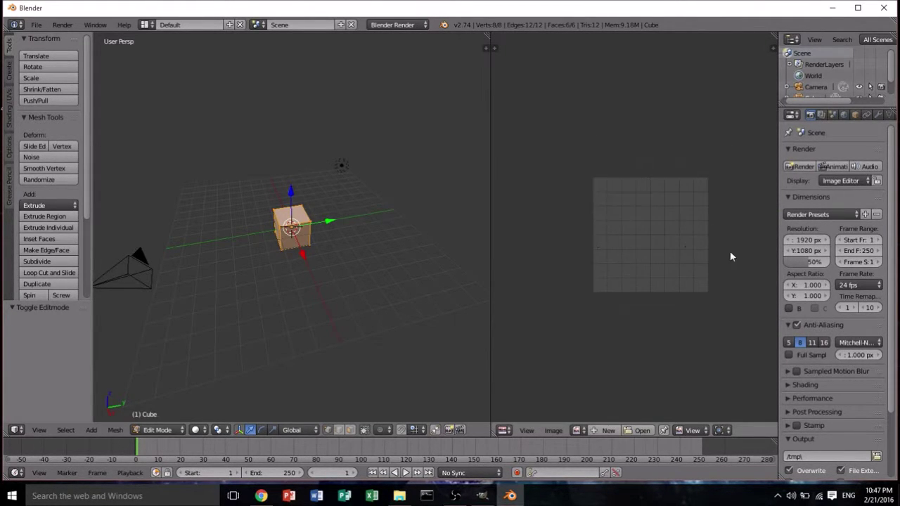
{"action": "scroll", "coordinate": [635, 253], "scroll_direction": "up", "scroll_amount": 3}
{"action": "middle_click_drag", "start_coordinate": [659, 282], "coordinate": [629, 280]}
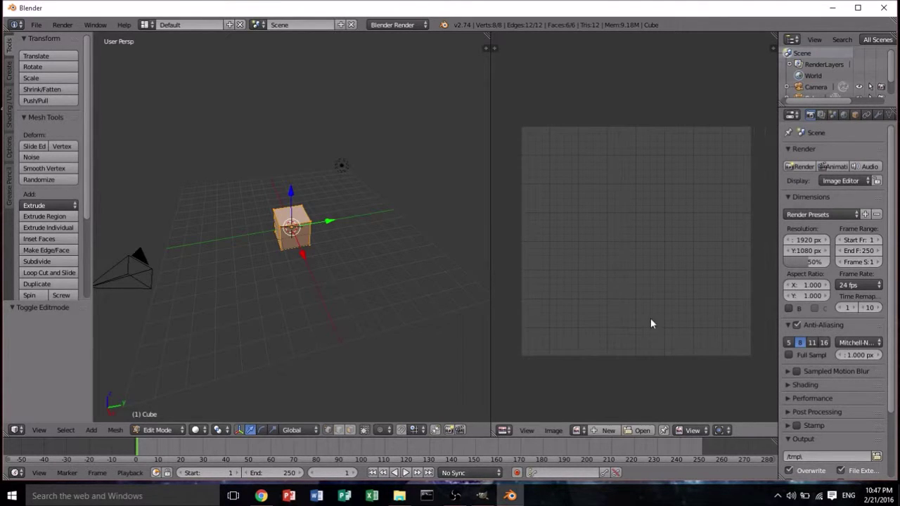
{"action": "middle_click_drag", "start_coordinate": [277, 306], "coordinate": [352, 267]}
{"action": "scroll", "coordinate": [351, 267], "scroll_direction": "up", "scroll_amount": 5}
{"action": "mouse_move", "coordinate": [426, 293]}
{"action": "middle_mouse_down"}
{"action": "mouse_move", "coordinate": [388, 293]}
{"action": "mouse_move", "coordinate": [414, 301]}
{"action": "middle_mouse_up"}
{"action": "middle_click_drag", "start_coordinate": [225, 277], "coordinate": [290, 245]}
{"action": "scroll", "coordinate": [540, 306], "scroll_direction": "down", "scroll_amount": 2}
{"action": "scroll", "coordinate": [612, 259], "scroll_direction": "up", "scroll_amount": 1}
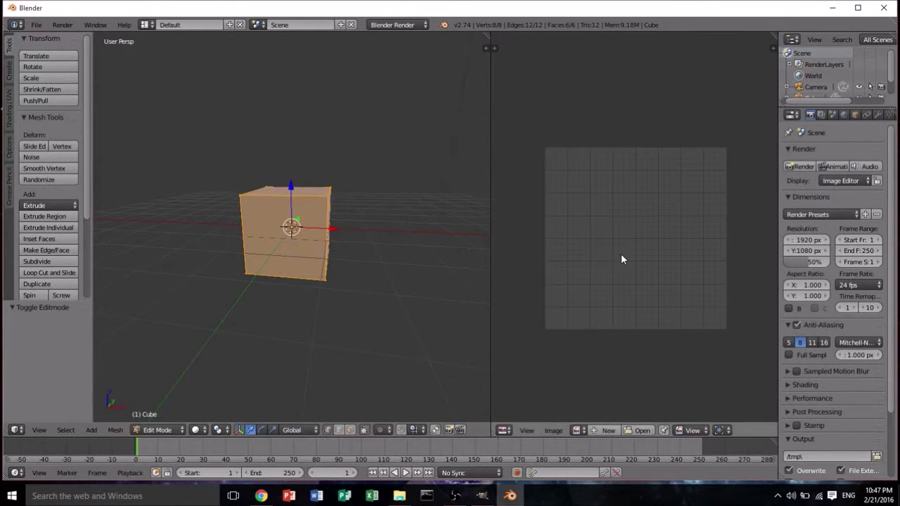
{"action": "middle_click_drag", "start_coordinate": [363, 265], "coordinate": [317, 185]}
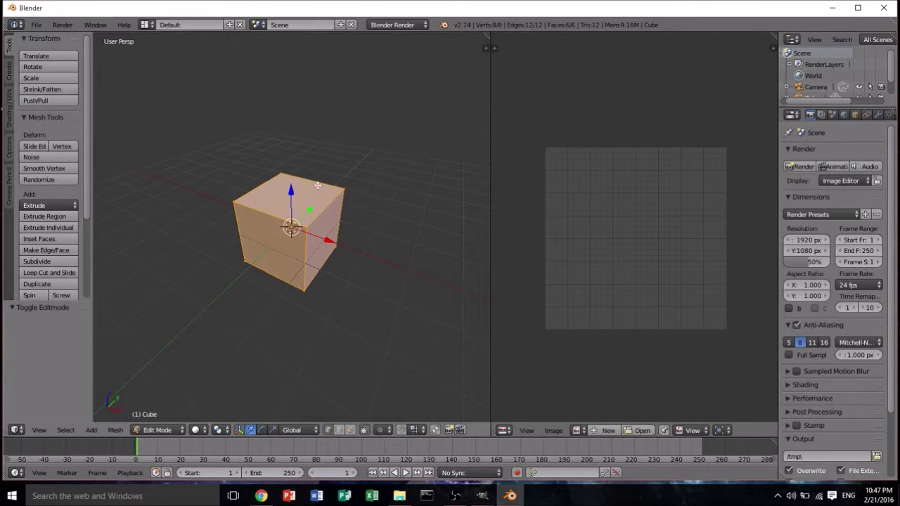
Step: Select several of the cube's edges in edge selection mode and clear the selection
{"action": "left_click", "coordinate": [339, 432]}
{"action": "right_click", "coordinate": [321, 217]}
{"action": "right_click", "coordinate": [265, 218], "text": "shift"}
{"action": "middle_click_drag", "start_coordinate": [266, 218], "coordinate": [362, 244]}
{"action": "right_click", "coordinate": [257, 226], "text": "shift"}
{"action": "right_click", "coordinate": [254, 188], "text": "shift"}
{"action": "key", "text": "a"}
Step: Select all of the cube's geometry
{"action": "mouse_move", "coordinate": [387, 223]}
{"action": "middle_mouse_down"}
{"action": "mouse_move", "coordinate": [301, 208]}
{"action": "mouse_move", "coordinate": [372, 217]}
{"action": "middle_mouse_up"}
{"action": "key", "text": "a"}
{"action": "middle_click_drag", "start_coordinate": [342, 271], "coordinate": [300, 270]}
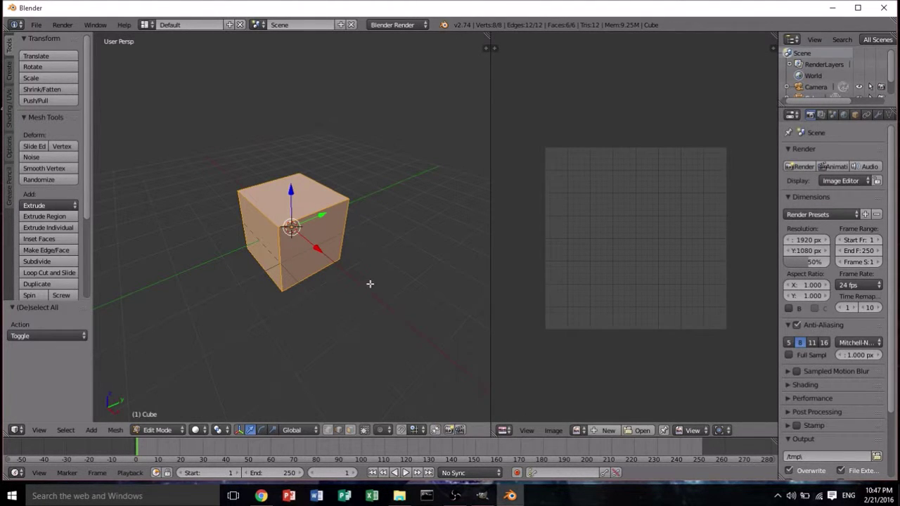
{"action": "key", "text": "a"}
{"action": "mouse_move", "coordinate": [372, 282]}
{"action": "middle_mouse_down"}
{"action": "mouse_move", "coordinate": [357, 277]}
{"action": "mouse_move", "coordinate": [374, 277]}
{"action": "mouse_move", "coordinate": [366, 298]}
{"action": "mouse_move", "coordinate": [389, 284]}
{"action": "middle_mouse_up"}
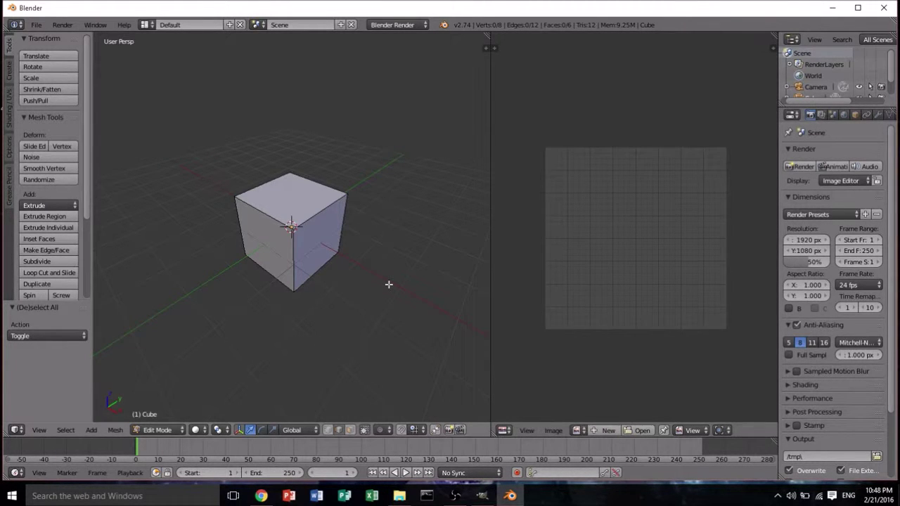
{"action": "mouse_move", "coordinate": [327, 301]}
{"action": "middle_mouse_down"}
{"action": "mouse_move", "coordinate": [336, 237]}
{"action": "mouse_move", "coordinate": [365, 249]}
{"action": "mouse_move", "coordinate": [358, 276]}
{"action": "mouse_move", "coordinate": [332, 302]}
{"action": "middle_mouse_up"}
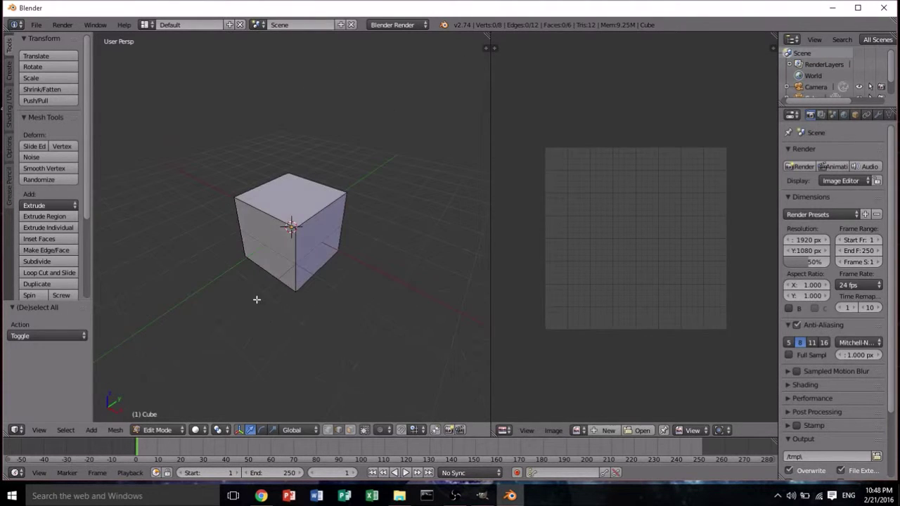
{"action": "key", "text": "a"}
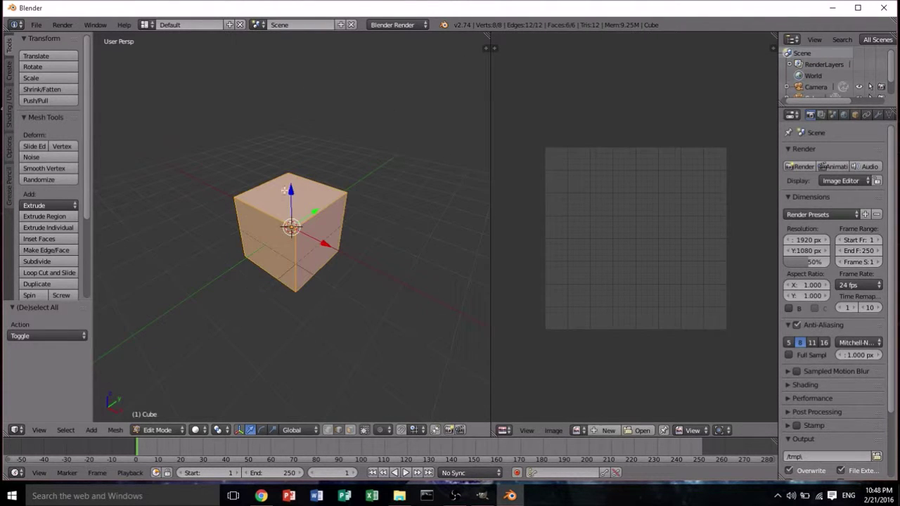
Step: Unwrap the selected cube with the standard Unwrap method
{"action": "left_click", "coordinate": [9, 111]}
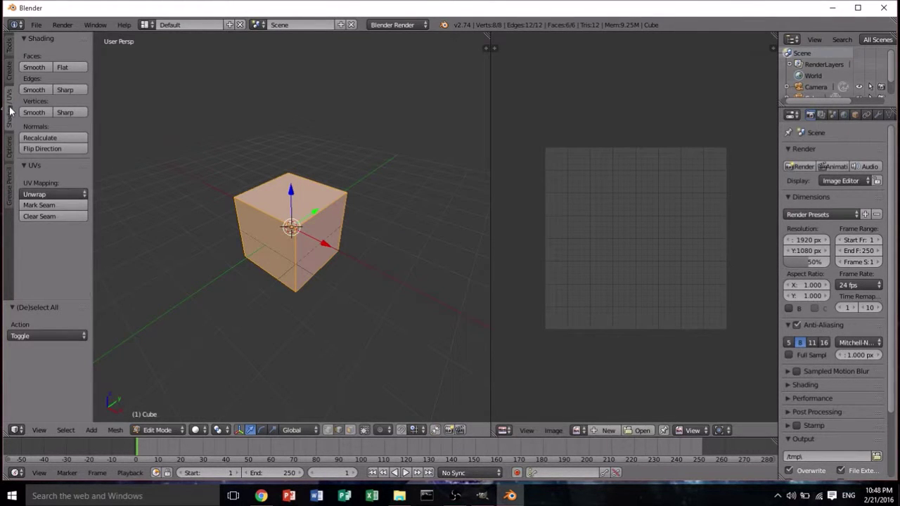
{"action": "left_click", "coordinate": [64, 192]}
{"action": "key", "text": "u"}
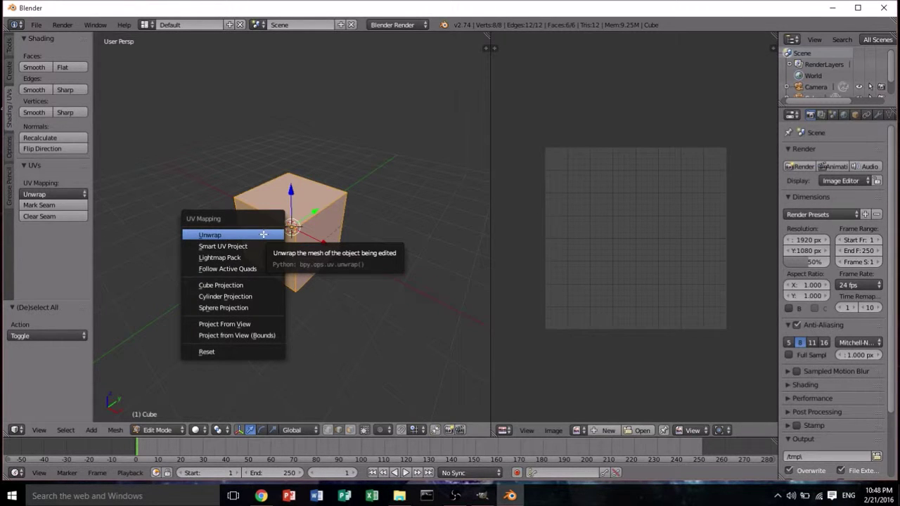
{"action": "left_click", "coordinate": [263, 234]}
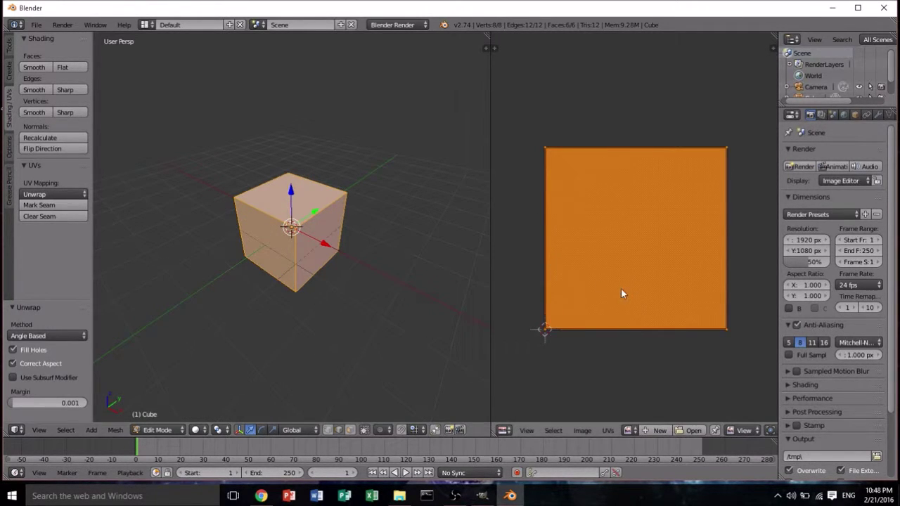
{"action": "mouse_move", "coordinate": [643, 330]}
{"action": "middle_mouse_down"}
{"action": "mouse_move", "coordinate": [623, 327]}
{"action": "mouse_move", "coordinate": [652, 346]}
{"action": "middle_mouse_up"}
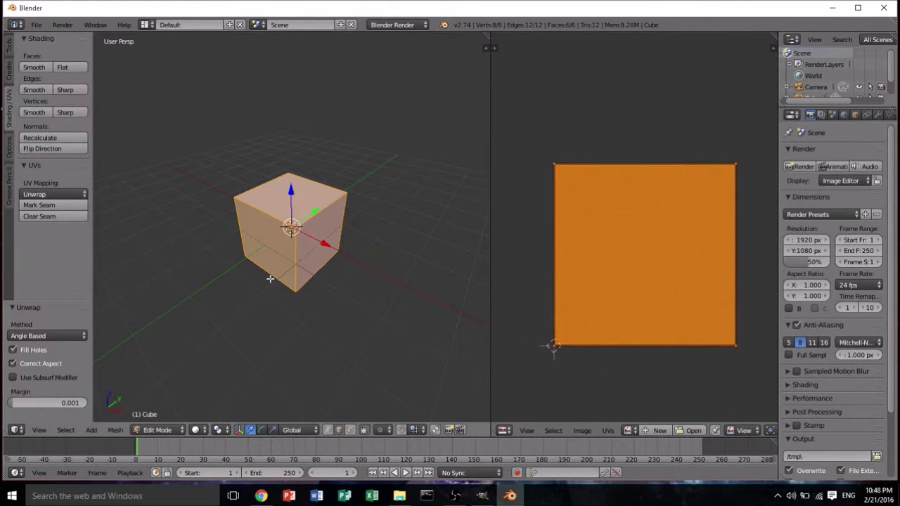
Step: Unwrap the whole cube with Smart UV Project, using an angle limit of 45
{"action": "key", "text": "u"}
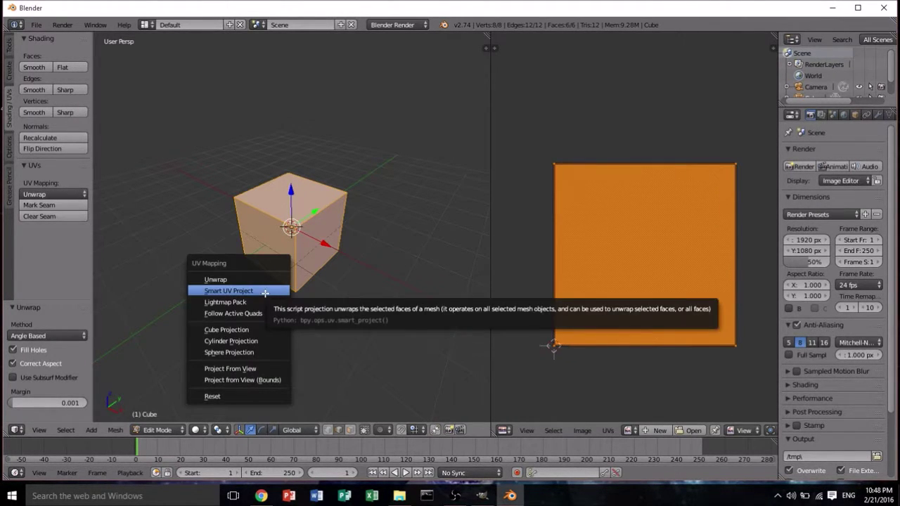
{"action": "left_click", "coordinate": [265, 291]}
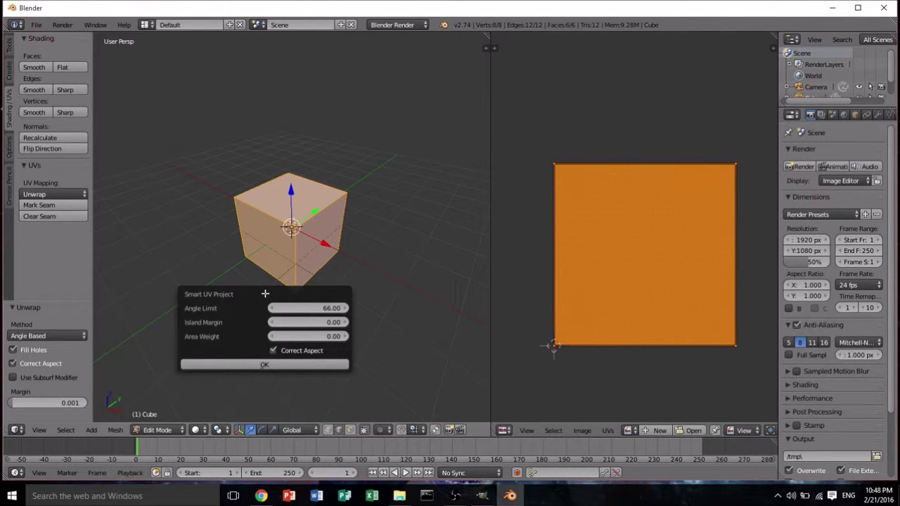
{"action": "left_click", "coordinate": [329, 308]}
{"action": "key", "text": "BackSpace"}
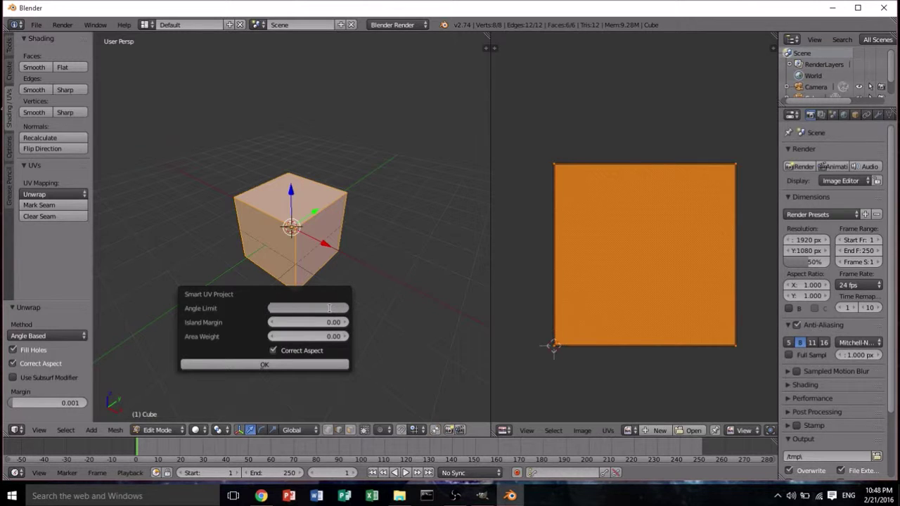
{"action": "key", "text": "Return"}
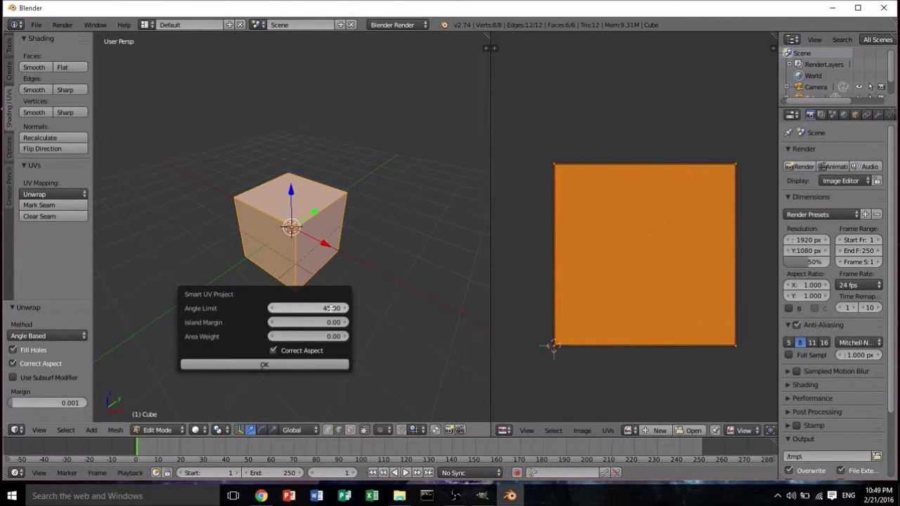
{"action": "left_click", "coordinate": [289, 366]}
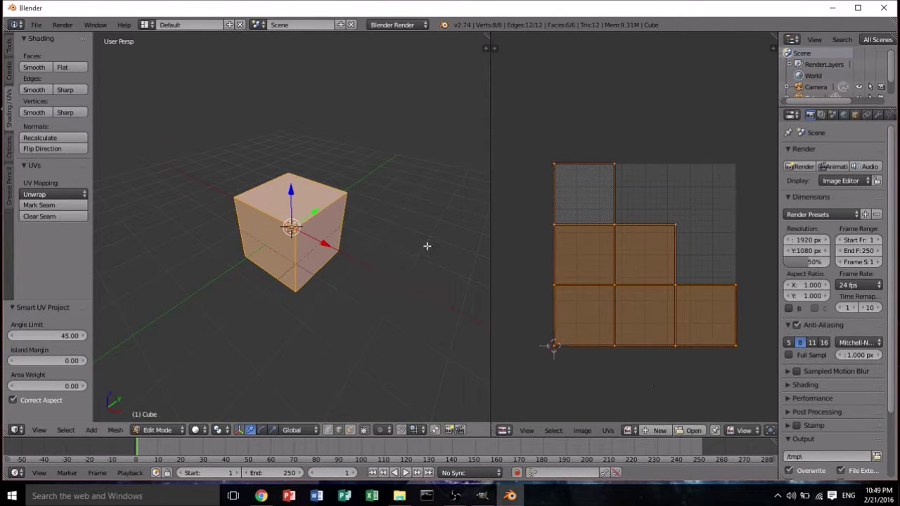
{"action": "middle_click_drag", "start_coordinate": [645, 280], "coordinate": [642, 251]}
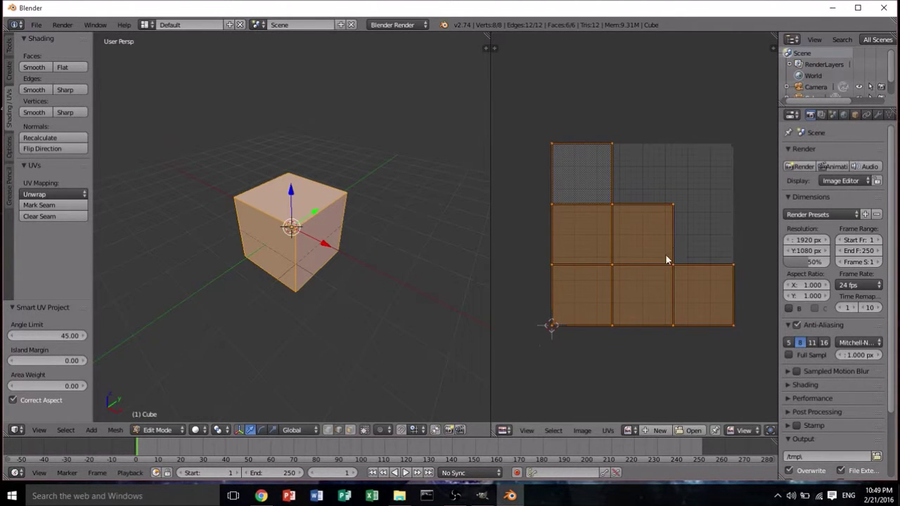
Step: Check which UV island belongs to each cube face by selecting faces one at a time, then reselect the whole cube
{"action": "middle_click_drag", "start_coordinate": [294, 236], "coordinate": [278, 220]}
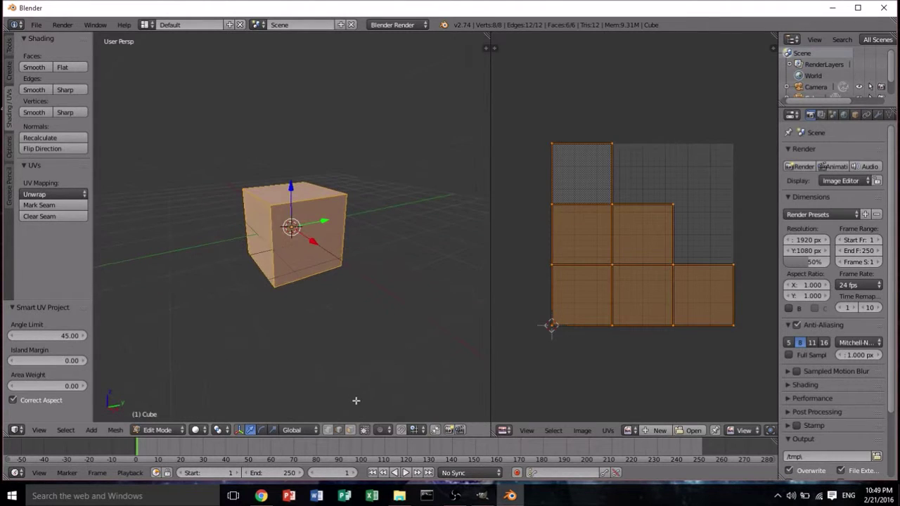
{"action": "right_click", "coordinate": [307, 232]}
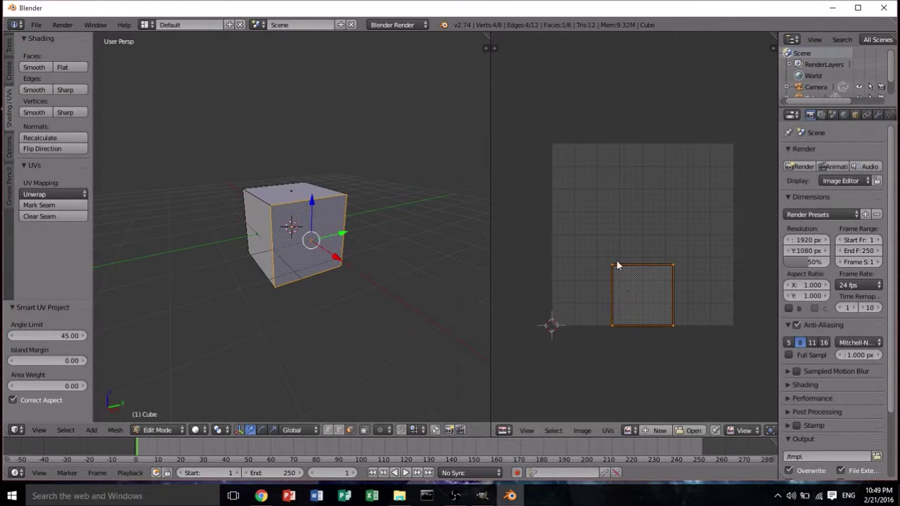
{"action": "right_click", "coordinate": [291, 192]}
{"action": "right_click", "coordinate": [269, 228]}
{"action": "middle_click_drag", "start_coordinate": [331, 230], "coordinate": [384, 246]}
{"action": "right_click", "coordinate": [283, 237]}
{"action": "key", "text": "a"}
{"action": "key", "text": "a"}
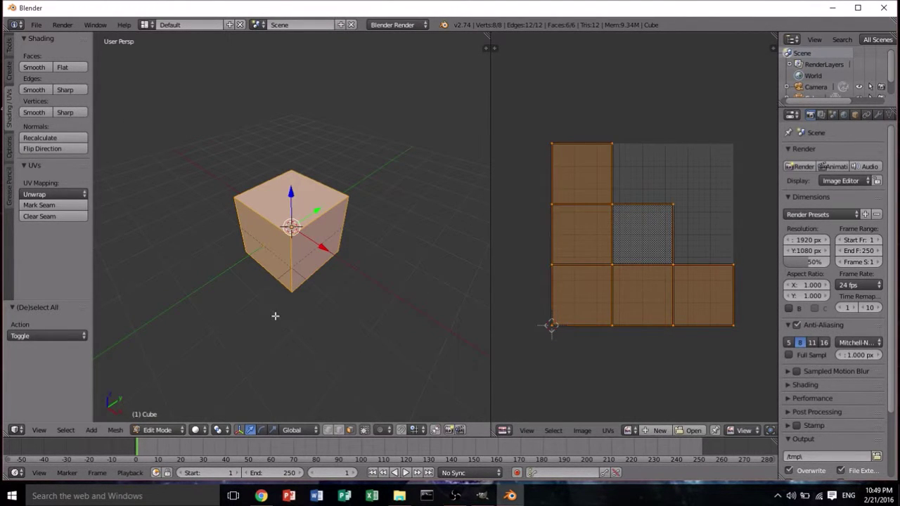
Step: Clear the selection, switch to edge selection, pick seven edges around the cube for a custom unwrap and mark them as seams
{"action": "key", "text": "a"}
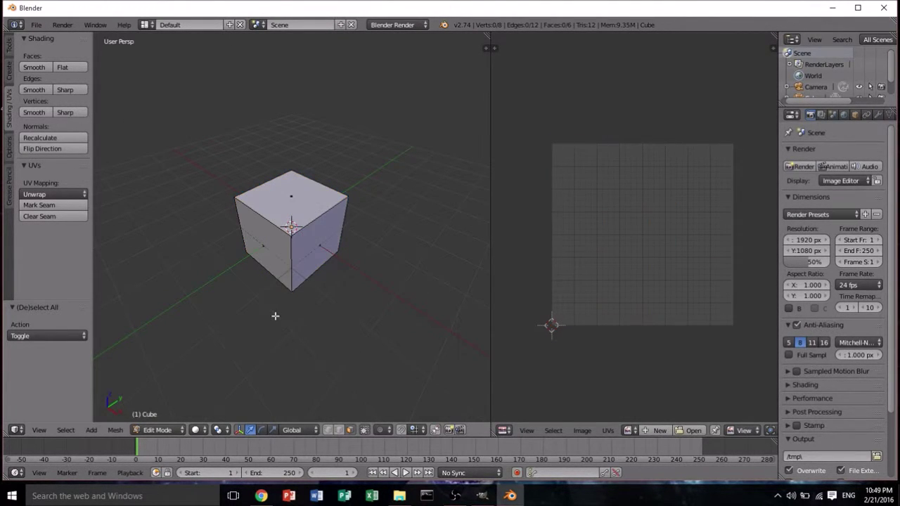
{"action": "left_click", "coordinate": [339, 430]}
{"action": "right_click", "coordinate": [294, 259]}
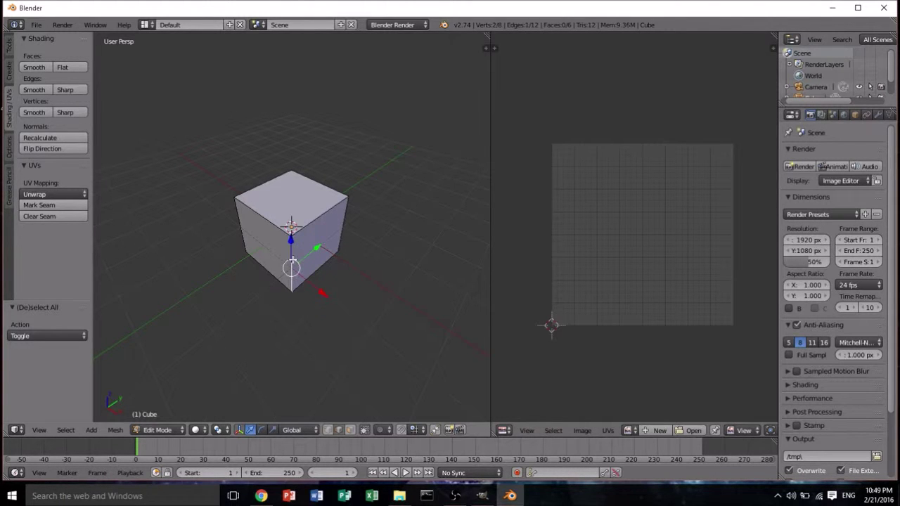
{"action": "right_click", "coordinate": [272, 224], "text": "shift"}
{"action": "middle_click_drag", "start_coordinate": [282, 221], "coordinate": [366, 286]}
{"action": "right_click", "coordinate": [295, 240], "text": "shift"}
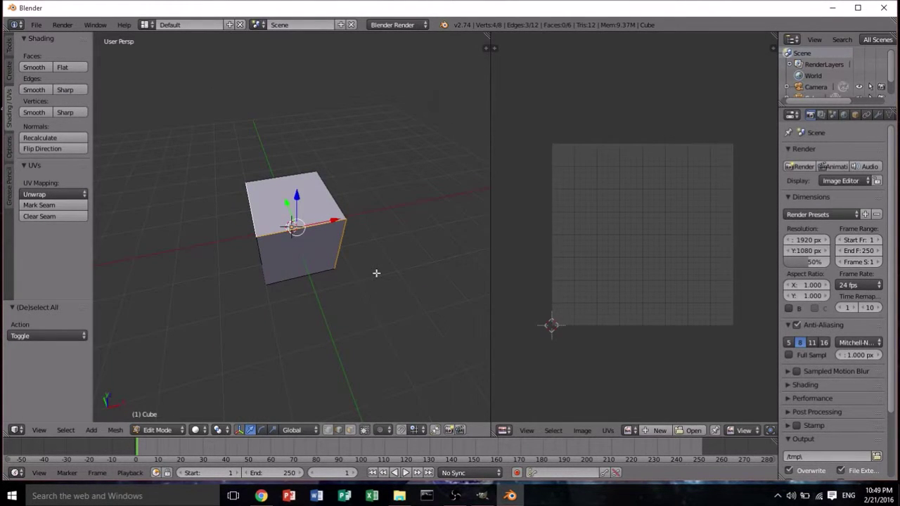
{"action": "middle_click_drag", "start_coordinate": [304, 253], "coordinate": [36, 261]}
{"action": "right_click", "coordinate": [250, 234], "text": "shift"}
{"action": "middle_click_drag", "start_coordinate": [250, 234], "coordinate": [398, 136]}
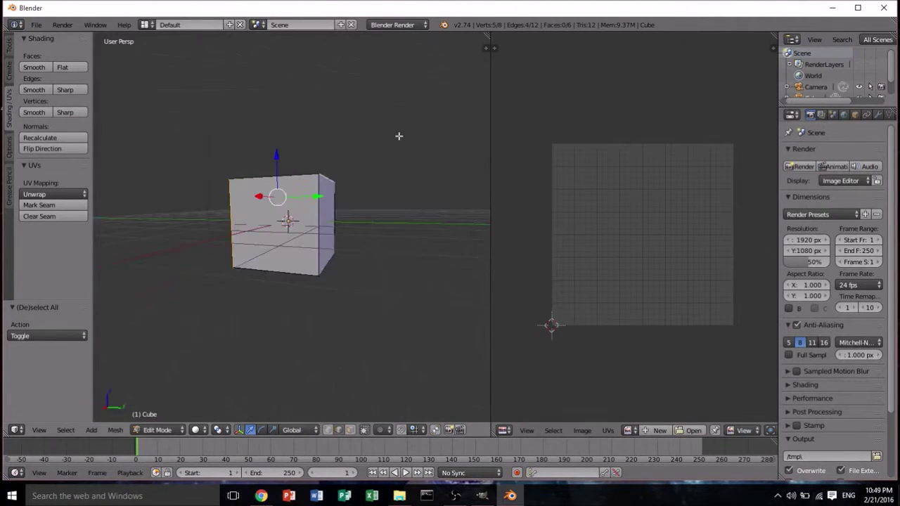
{"action": "right_click", "coordinate": [318, 230], "text": "shift"}
{"action": "middle_click_drag", "start_coordinate": [320, 242], "coordinate": [263, 186]}
{"action": "right_click", "coordinate": [302, 237], "text": "shift"}
{"action": "middle_click_drag", "start_coordinate": [305, 237], "coordinate": [382, 151]}
{"action": "right_click", "coordinate": [354, 187], "text": "shift"}
{"action": "middle_click_drag", "start_coordinate": [353, 187], "coordinate": [372, 280]}
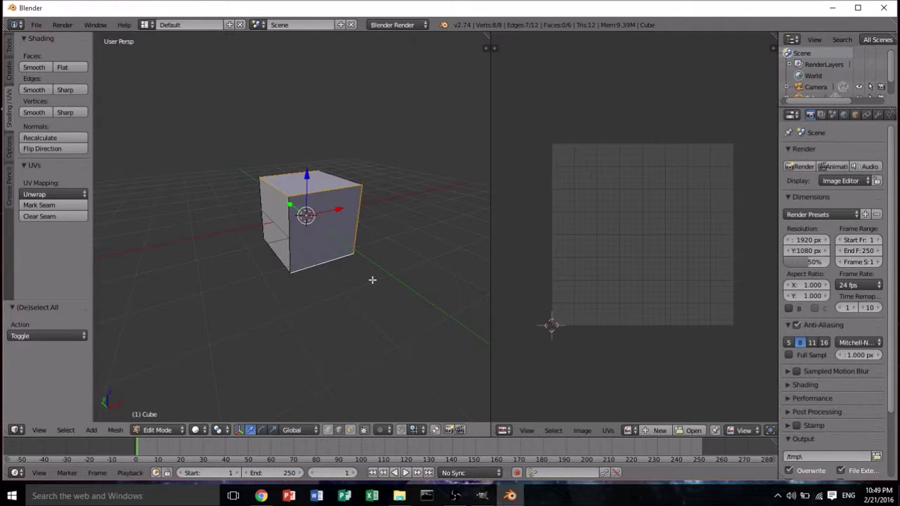
{"action": "middle_click_drag", "start_coordinate": [373, 280], "coordinate": [500, 243]}
{"action": "middle_click_drag", "start_coordinate": [295, 231], "coordinate": [365, 218]}
{"action": "left_click", "coordinate": [64, 206]}
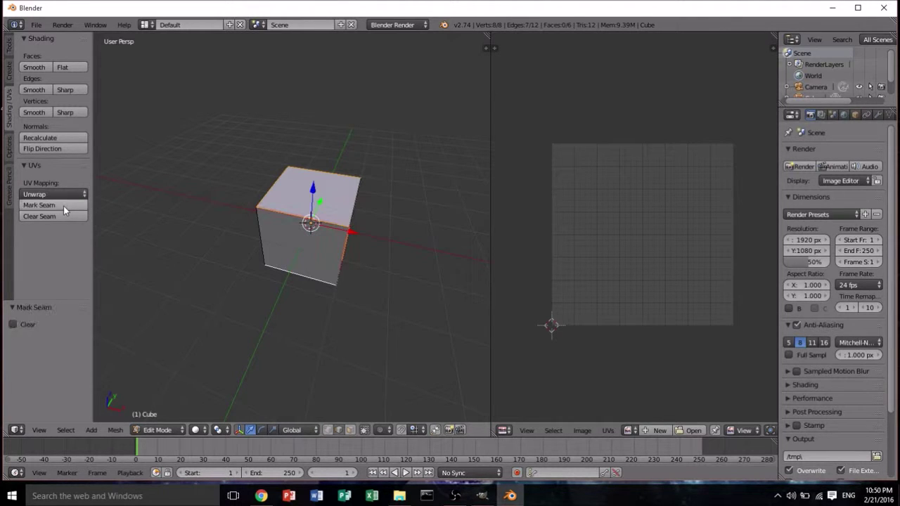
Step: Select the whole cube and unwrap it again with Smart UV Project, using an angle limit of 45
{"action": "key", "text": "a"}
{"action": "middle_click_drag", "start_coordinate": [271, 297], "coordinate": [376, 301]}
{"action": "key", "text": "a"}
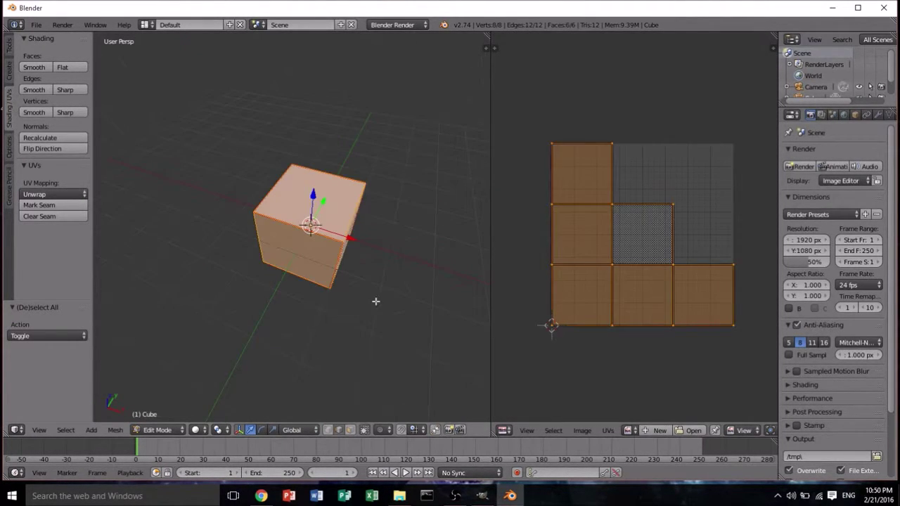
{"action": "left_click", "coordinate": [54, 195]}
{"action": "left_click", "coordinate": [62, 220]}
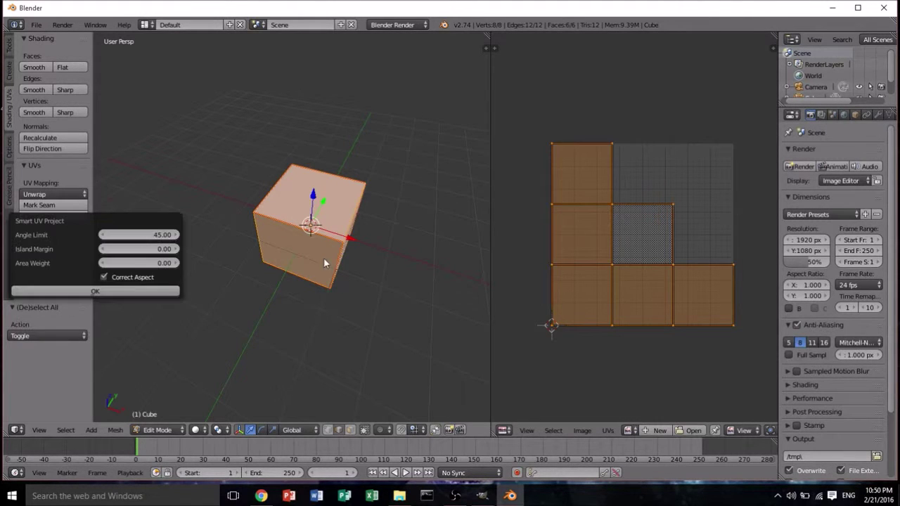
{"action": "left_click", "coordinate": [107, 290]}
{"action": "key", "text": "a"}
{"action": "key", "text": "a"}
{"action": "middle_click_drag", "start_coordinate": [331, 312], "coordinate": [427, 213]}
{"action": "scroll", "coordinate": [633, 298], "scroll_direction": "down", "scroll_amount": 2}
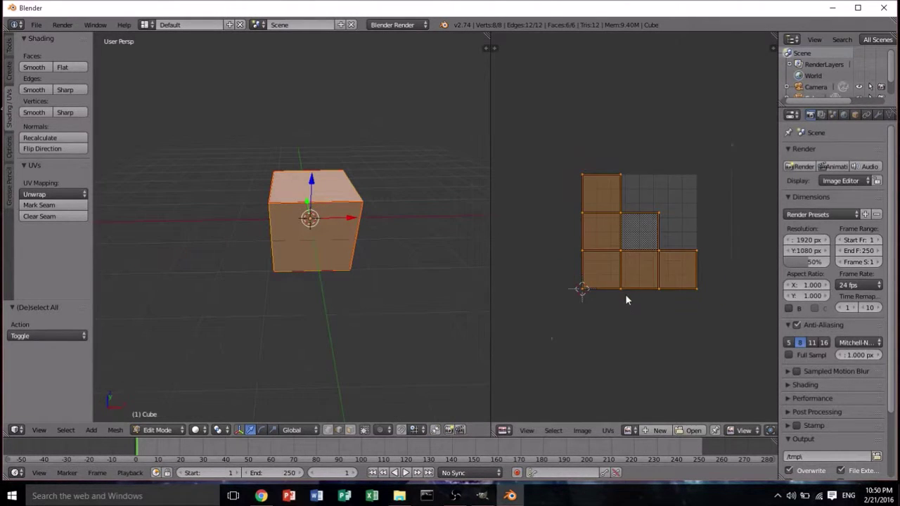
Step: Export the UV layout to the Desktop as a 1024 by 1024 PNG, overwriting the existing Cube.png
{"action": "middle_click_drag", "start_coordinate": [625, 299], "coordinate": [610, 300]}
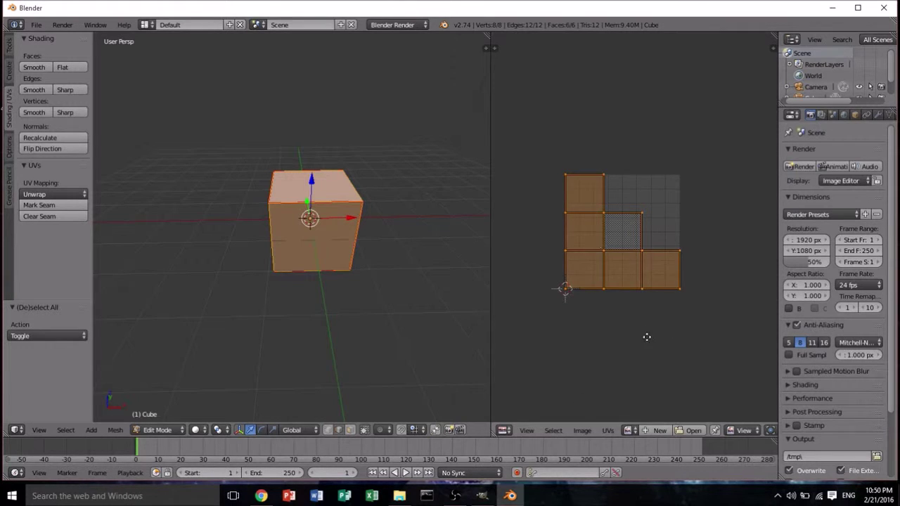
{"action": "middle_click_drag", "start_coordinate": [645, 332], "coordinate": [657, 347]}
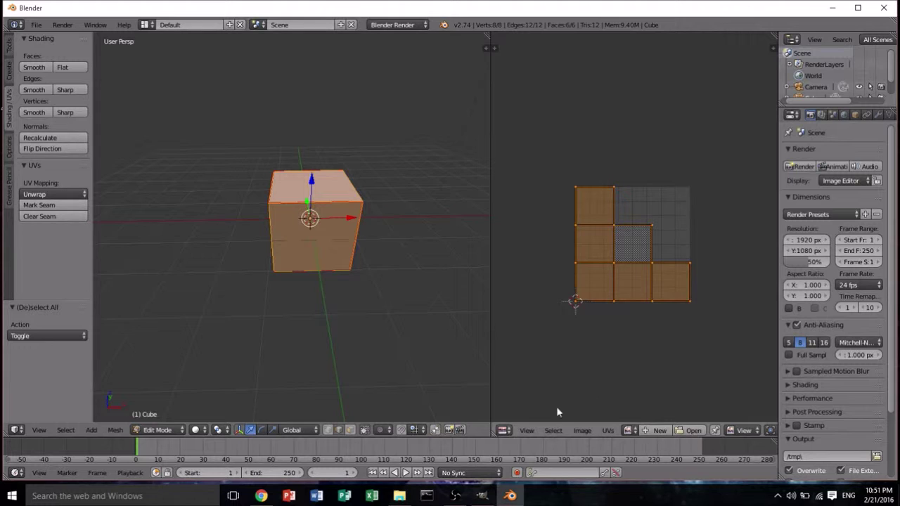
{"action": "mouse_move", "coordinate": [688, 301]}
{"action": "middle_mouse_down"}
{"action": "mouse_move", "coordinate": [645, 305]}
{"action": "mouse_move", "coordinate": [680, 303]}
{"action": "middle_mouse_up"}
{"action": "mouse_move", "coordinate": [717, 431]}
{"action": "middle_mouse_down"}
{"action": "mouse_move", "coordinate": [693, 431]}
{"action": "mouse_move", "coordinate": [718, 432]}
{"action": "mouse_move", "coordinate": [707, 431]}
{"action": "middle_mouse_up"}
{"action": "left_click", "coordinate": [598, 431]}
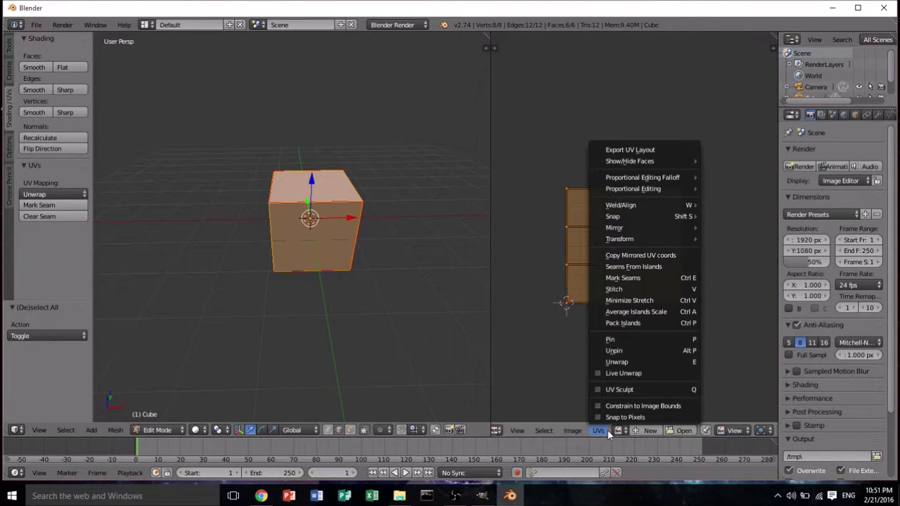
{"action": "left_click", "coordinate": [602, 432]}
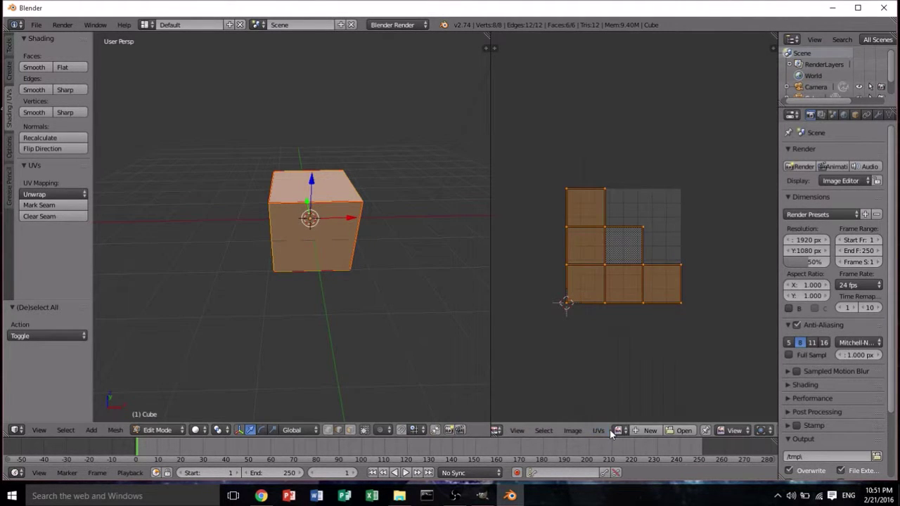
{"action": "left_click", "coordinate": [606, 432]}
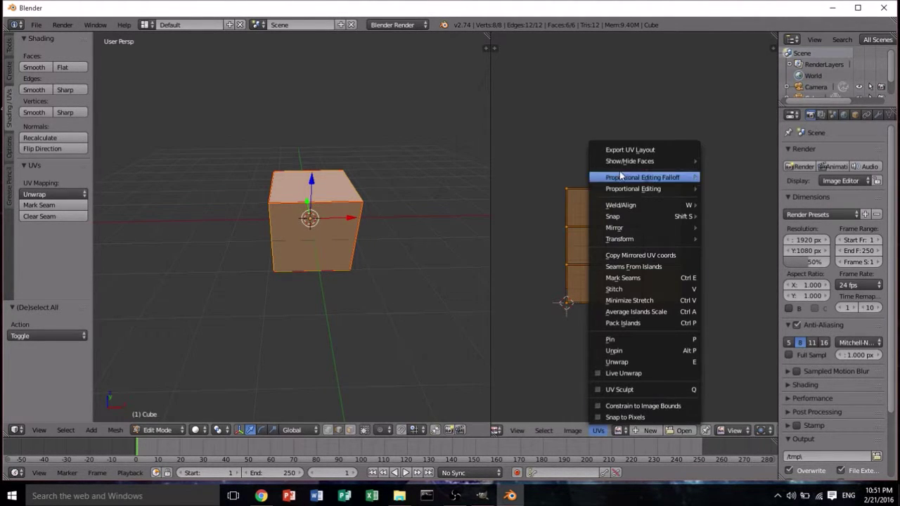
{"action": "left_click", "coordinate": [629, 152]}
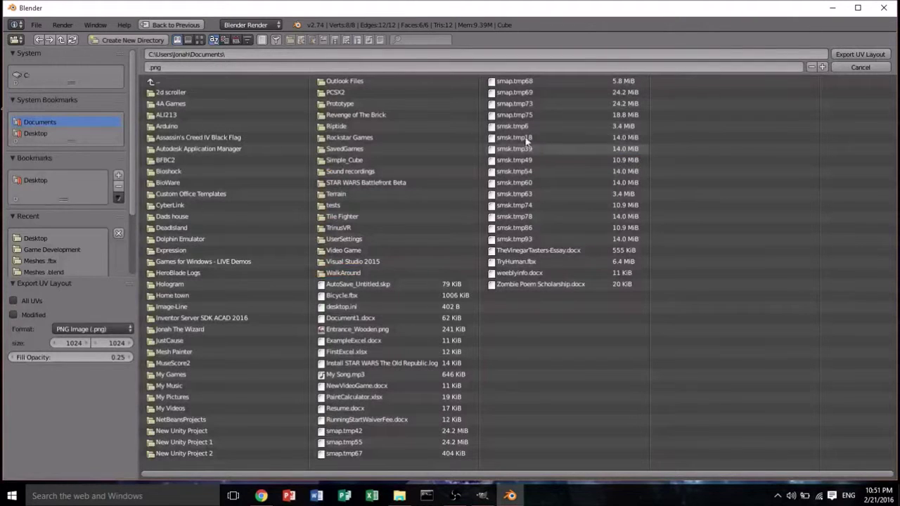
{"action": "left_click", "coordinate": [29, 181]}
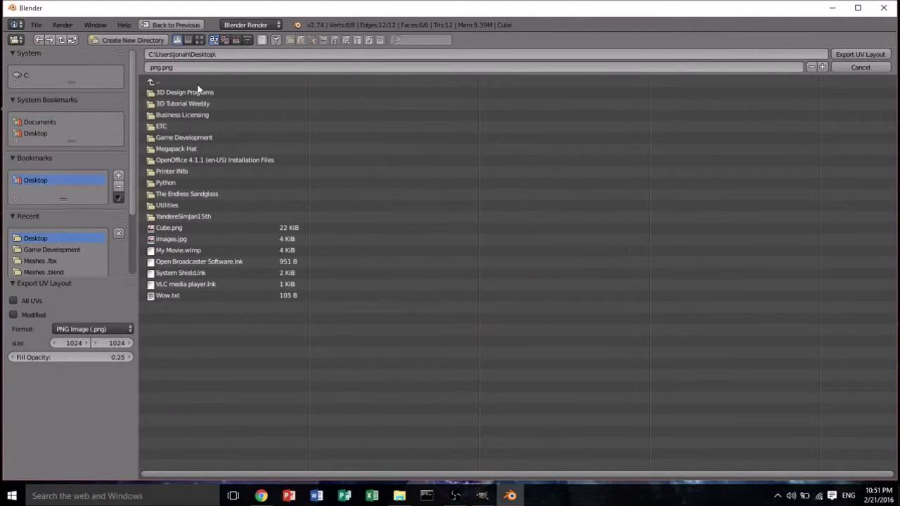
{"action": "left_click", "coordinate": [200, 229]}
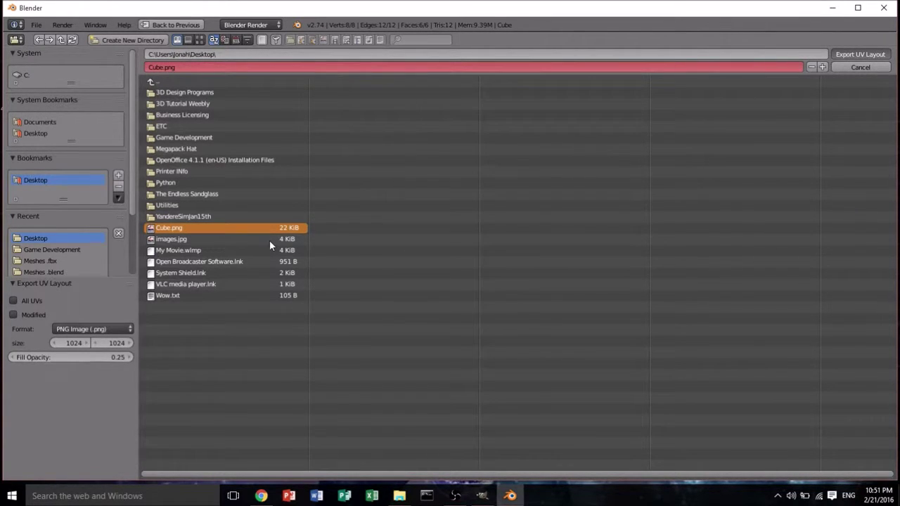
{"action": "key", "text": "Return"}
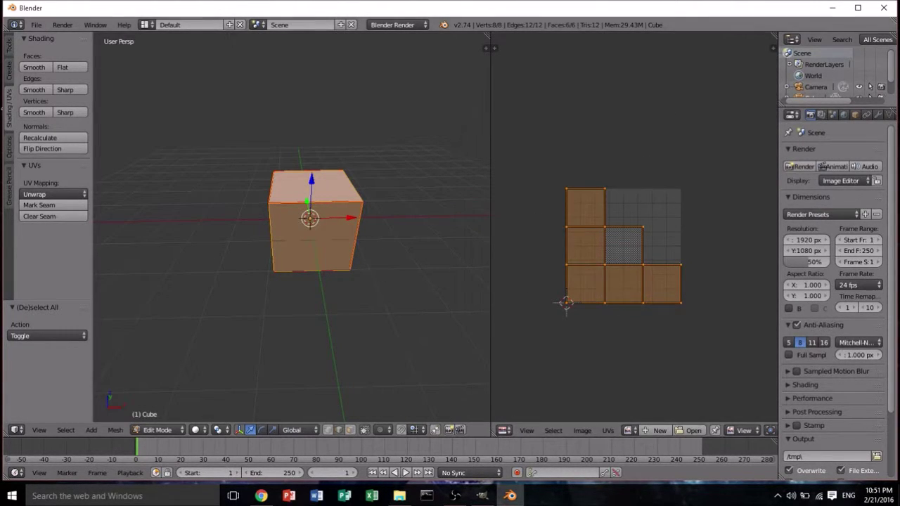
Step: Minimize the open windows to reach the desktop and open the exported Cube.png in Photos
{"action": "left_click", "coordinate": [833, 10]}
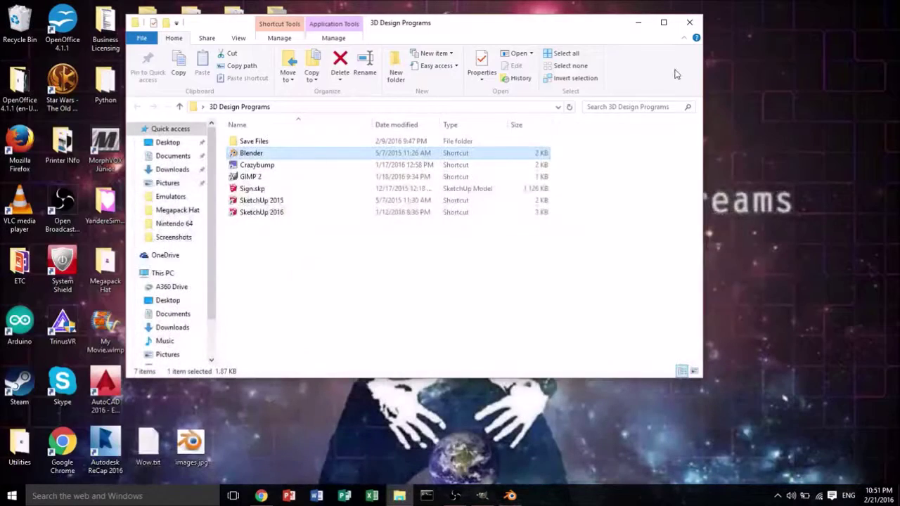
{"action": "left_click", "coordinate": [638, 22]}
{"action": "double_click", "coordinate": [150, 89]}
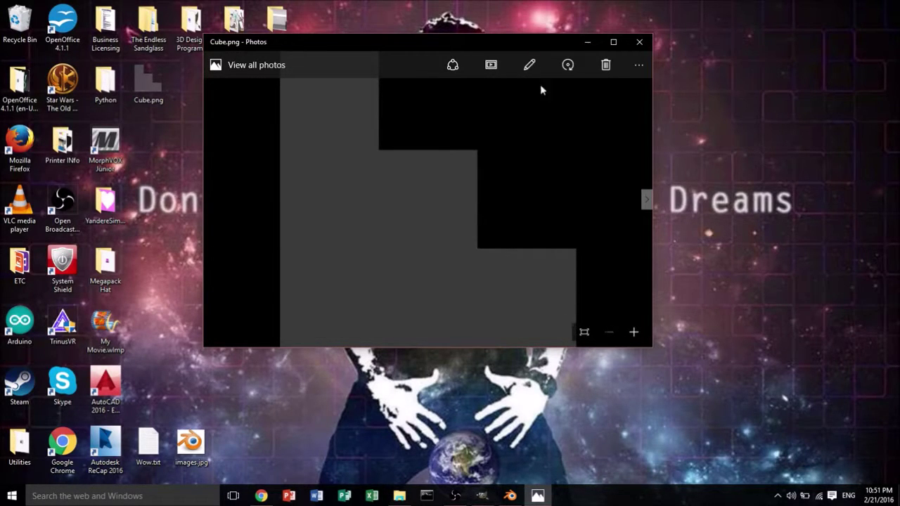
Step: Open Cube.png from Photos with GNU Image Manipulation Program, closing Photos and minimizing the other GIMP image window
{"action": "left_click", "coordinate": [648, 62]}
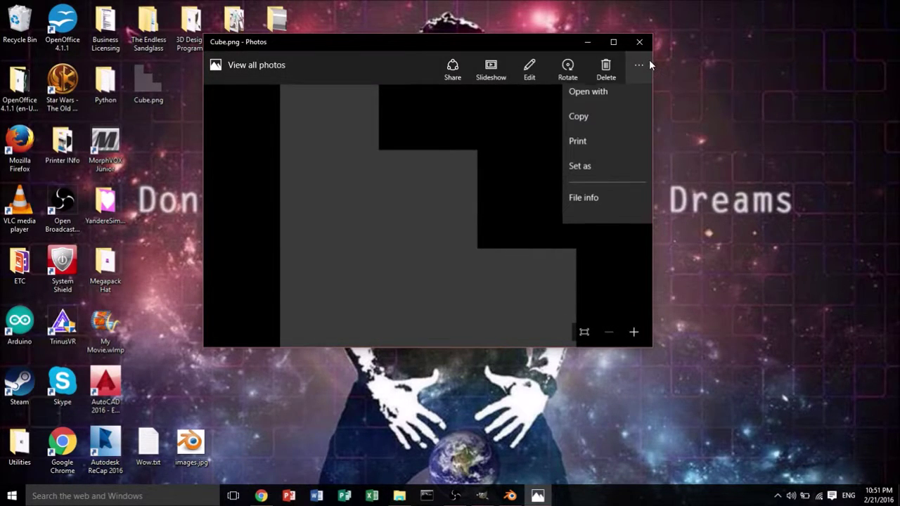
{"action": "left_click", "coordinate": [615, 92]}
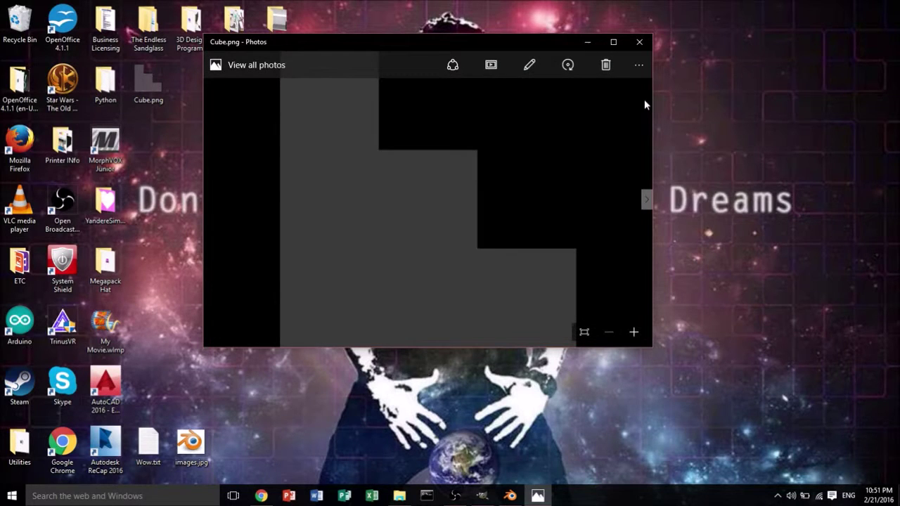
{"action": "left_click", "coordinate": [639, 41]}
{"action": "left_click", "coordinate": [483, 496]}
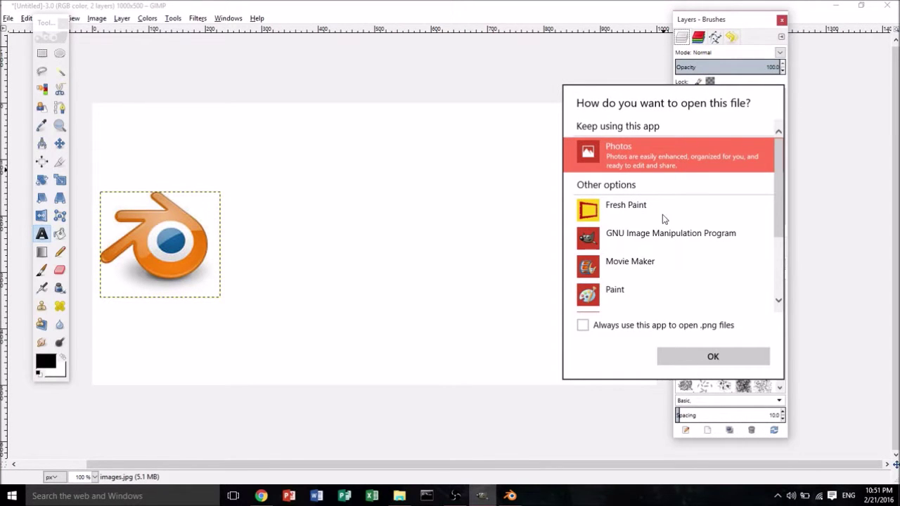
{"action": "left_click", "coordinate": [644, 234]}
{"action": "left_click", "coordinate": [835, 6]}
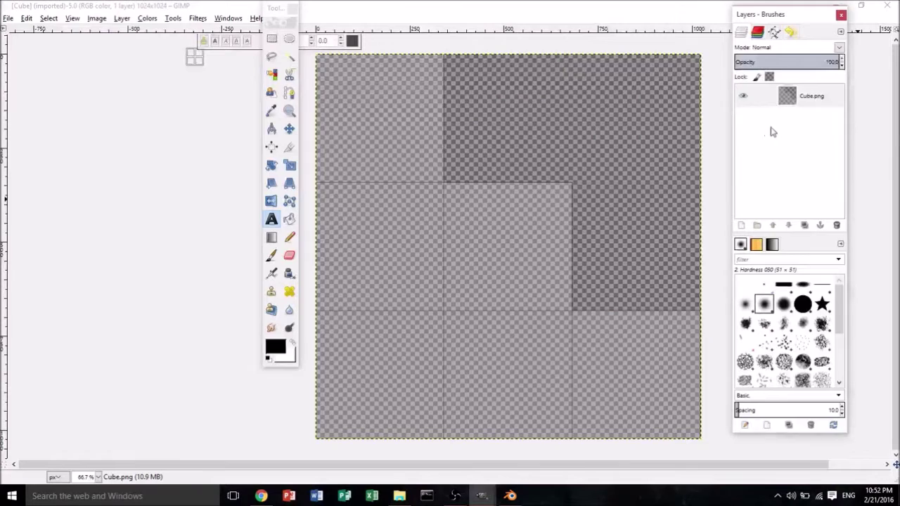
Step: Add a new 1024 by 1024 px layer with transparency fill above the Cube.png layer
{"action": "right_click", "coordinate": [771, 130]}
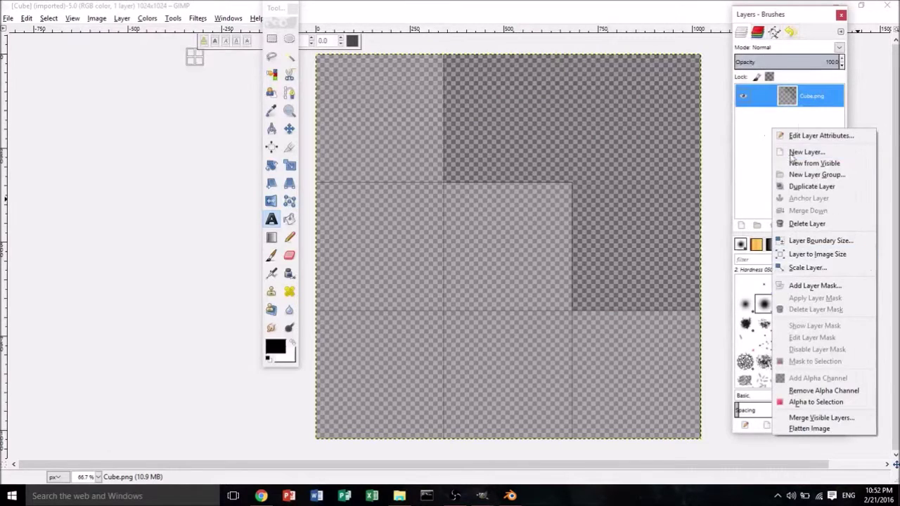
{"action": "left_click", "coordinate": [790, 150]}
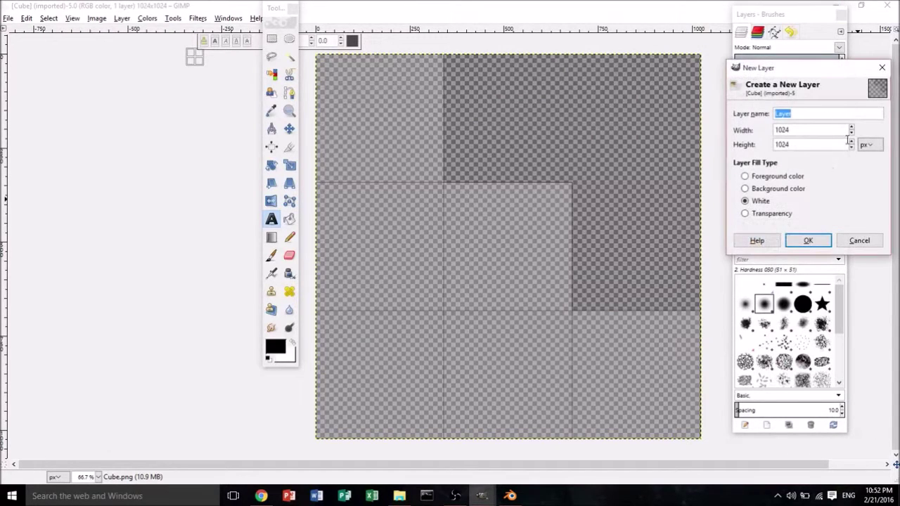
{"action": "left_click", "coordinate": [760, 213]}
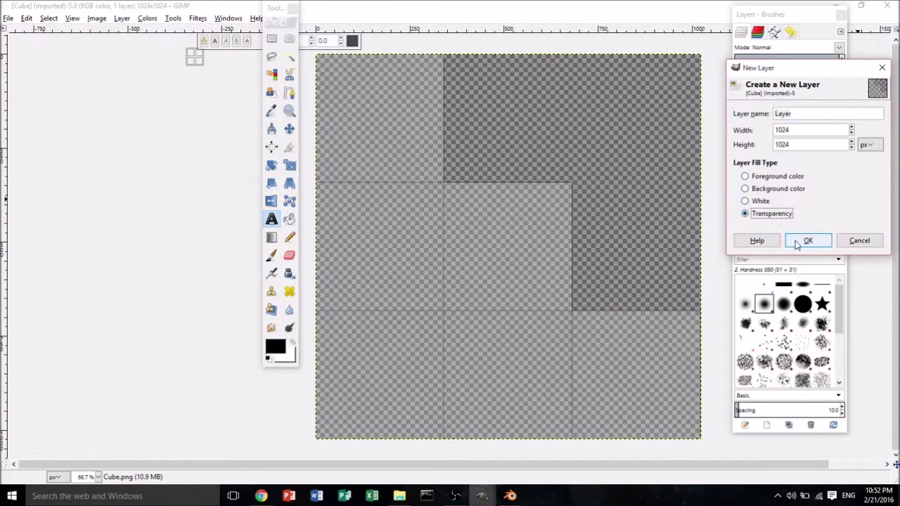
{"action": "left_click", "coordinate": [808, 241]}
{"action": "mouse_move", "coordinate": [792, 102]}
{"action": "left_mouse_down"}
{"action": "mouse_move", "coordinate": [795, 140]}
{"action": "mouse_move", "coordinate": [793, 100]}
{"action": "left_mouse_up"}
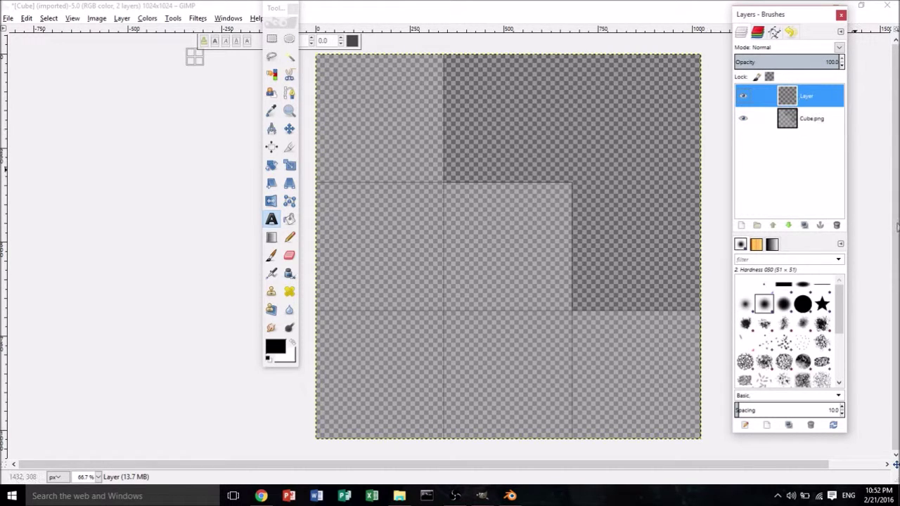
Step: Move the toolbox clear of the canvas and choose the Pencil tool
{"action": "left_click_drag", "start_coordinate": [280, 10], "coordinate": [121, 21]}
{"action": "middle_click_drag", "start_coordinate": [499, 317], "coordinate": [530, 309]}
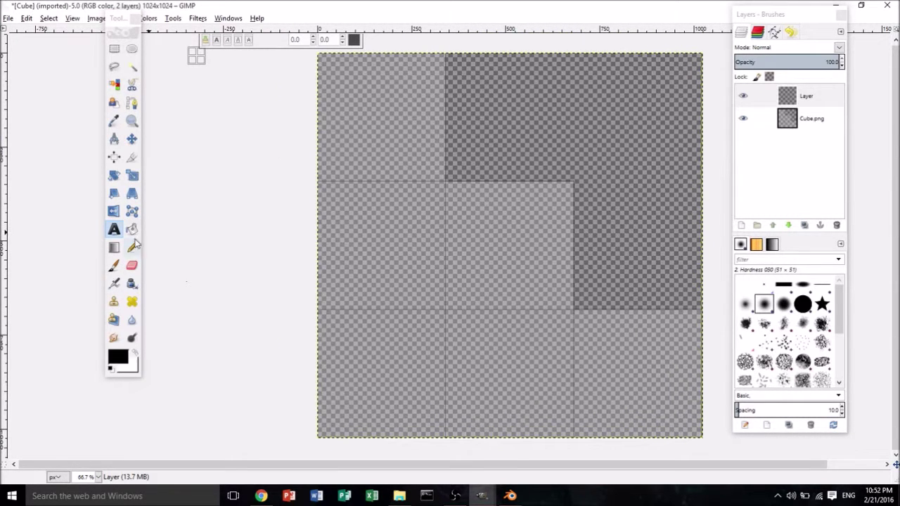
{"action": "left_click_drag", "start_coordinate": [121, 352], "coordinate": [129, 265]}
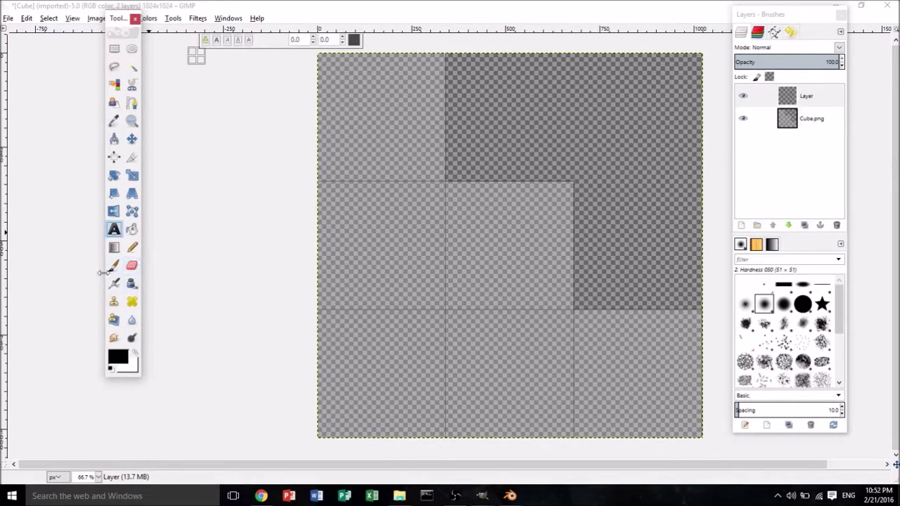
{"action": "left_click", "coordinate": [133, 249]}
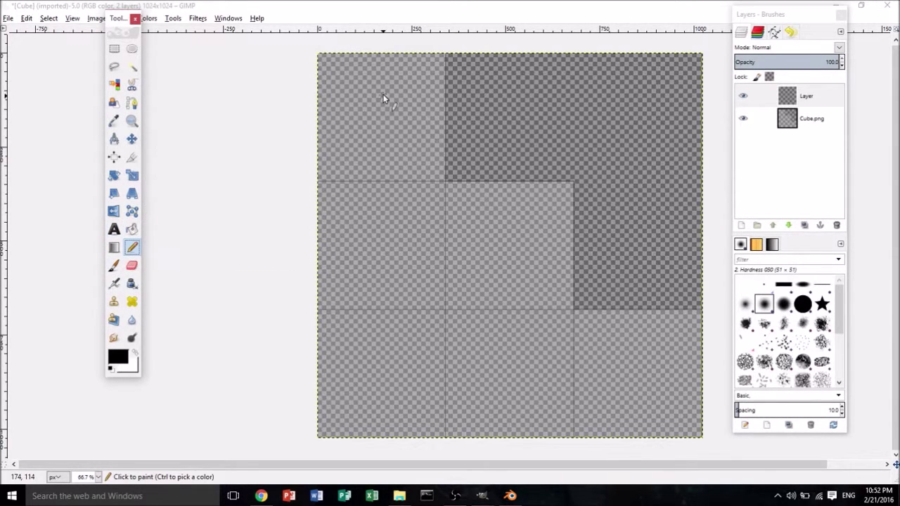
Step: Paint a small black test blob in the upper-left UV square, and undo it
{"action": "mouse_move", "coordinate": [382, 105]}
{"action": "left_mouse_down"}
{"action": "mouse_move", "coordinate": [388, 118]}
{"action": "mouse_move", "coordinate": [371, 113]}
{"action": "mouse_move", "coordinate": [378, 109]}
{"action": "left_mouse_up"}
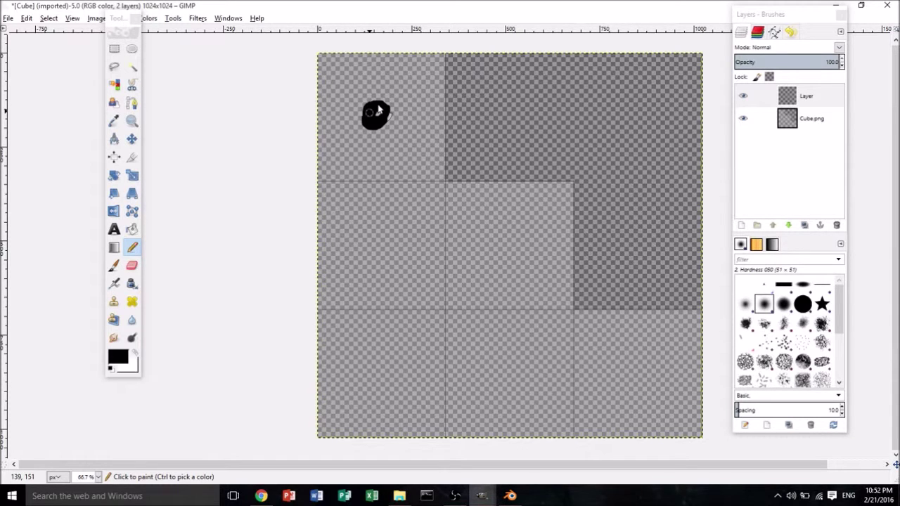
{"action": "key", "text": "ctrl+z"}
Step: Choose the 2. Hardness 100 brush and increase the Pencil's brush size in its tool options
{"action": "left_click", "coordinate": [803, 304]}
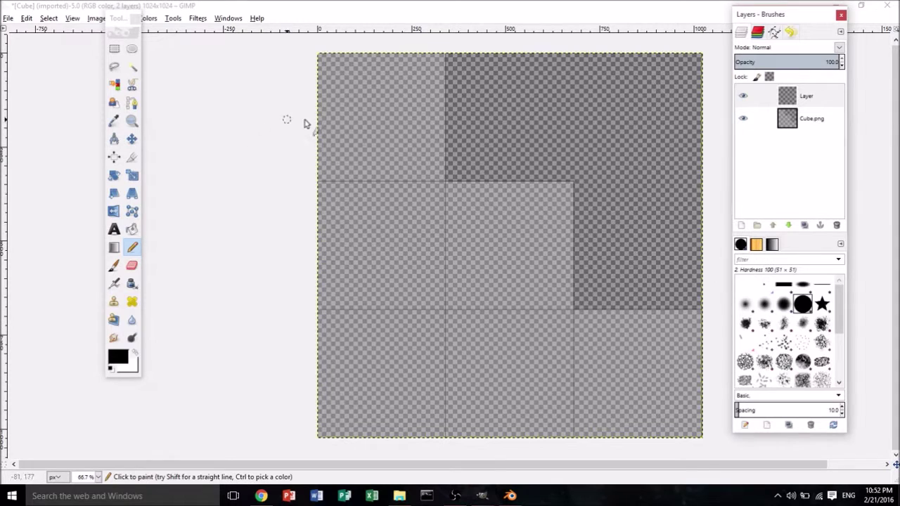
{"action": "double_click", "coordinate": [133, 246]}
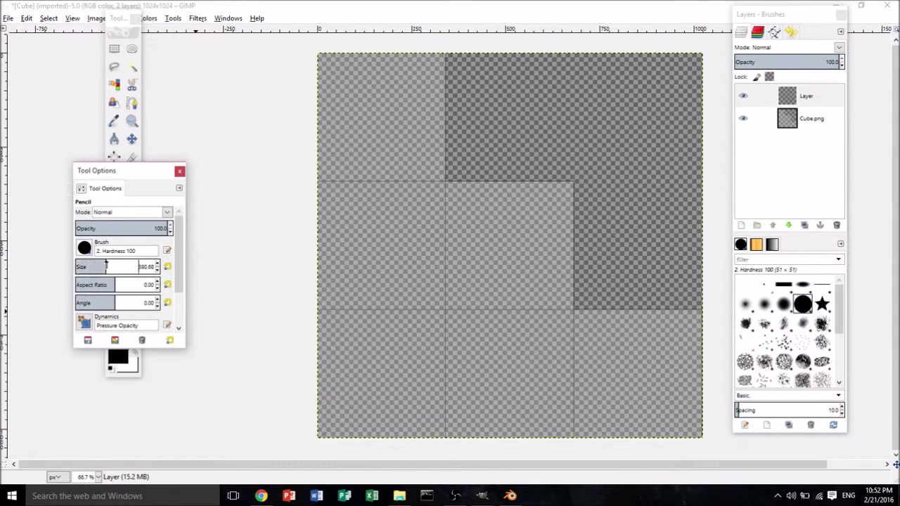
{"action": "left_click", "coordinate": [180, 171]}
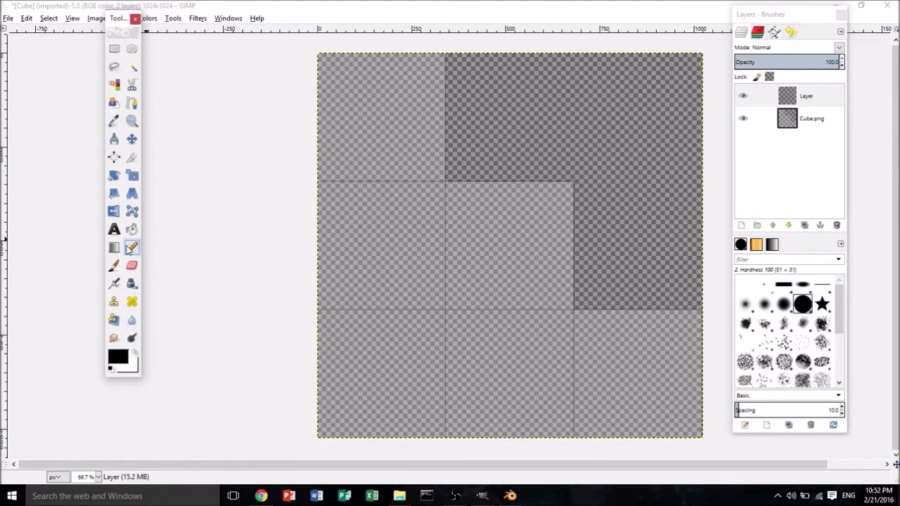
Step: Reduce the Pencil's brush size to 85.31
{"action": "double_click", "coordinate": [132, 246]}
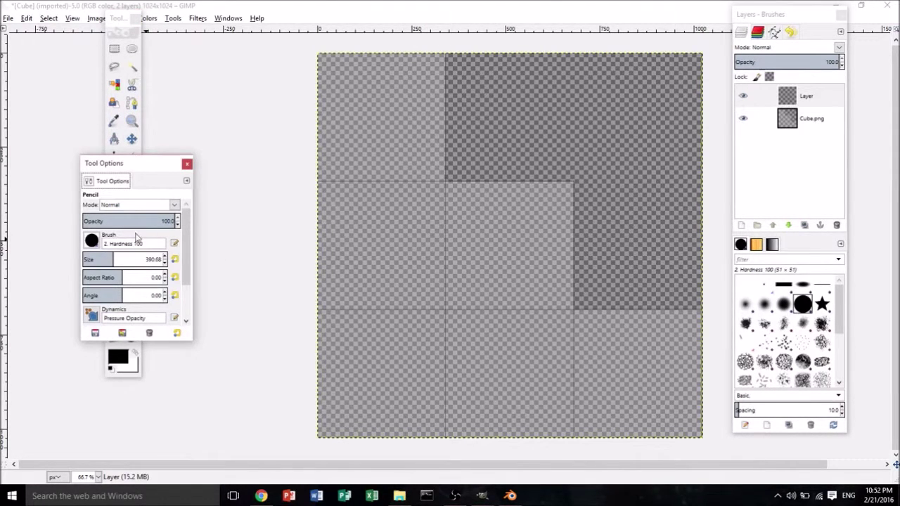
{"action": "left_click_drag", "start_coordinate": [106, 260], "coordinate": [7, 277]}
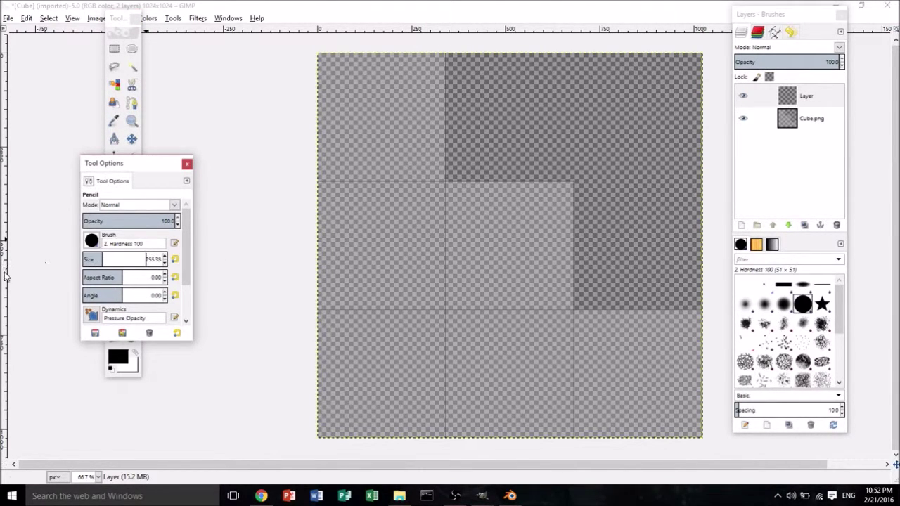
{"action": "left_click_drag", "start_coordinate": [93, 259], "coordinate": [90, 259]}
Step: Paint die dots on the new layer: one in the top UV square, two in the middle-row left square, three in the centre square
{"action": "left_click", "coordinate": [377, 111]}
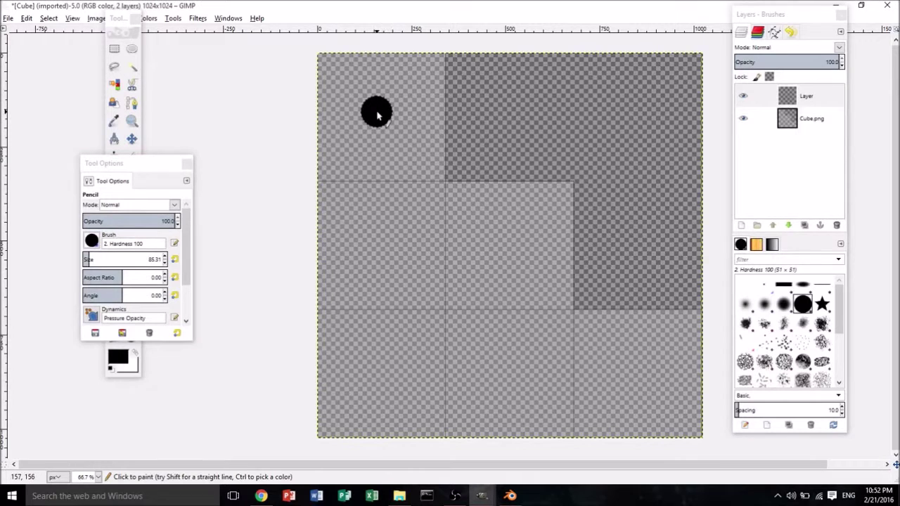
{"action": "left_click", "coordinate": [350, 247]}
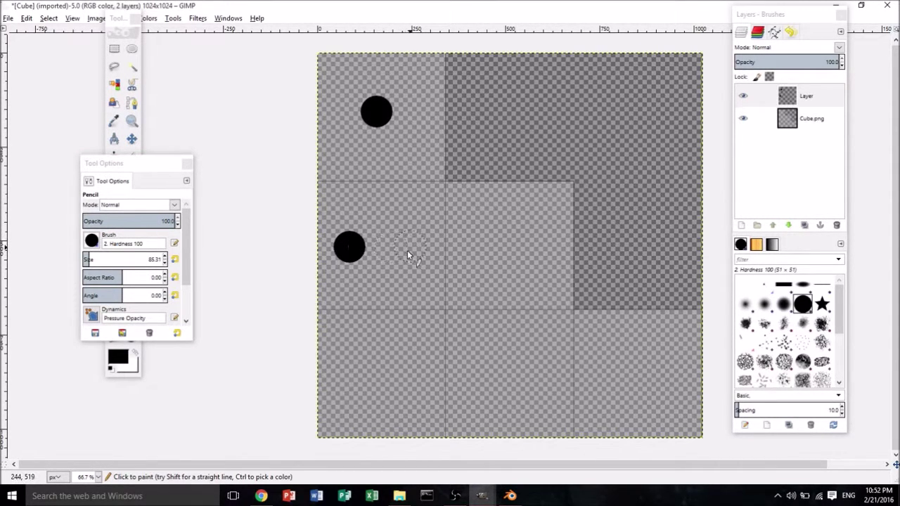
{"action": "left_click", "coordinate": [407, 251]}
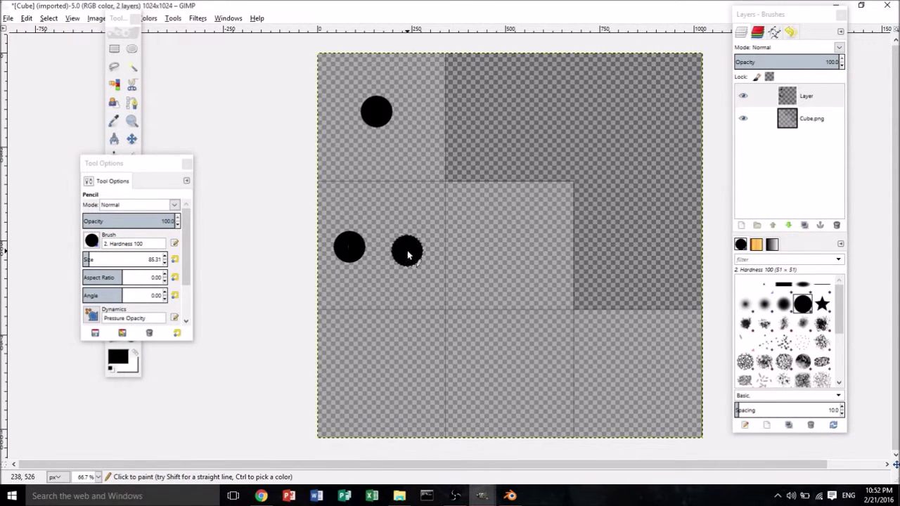
{"action": "left_click", "coordinate": [537, 261]}
{"action": "left_click", "coordinate": [507, 220]}
Step: Paint four black dots in a two-by-two arrangement in the bottom-left UV square
{"action": "left_click", "coordinate": [355, 341]}
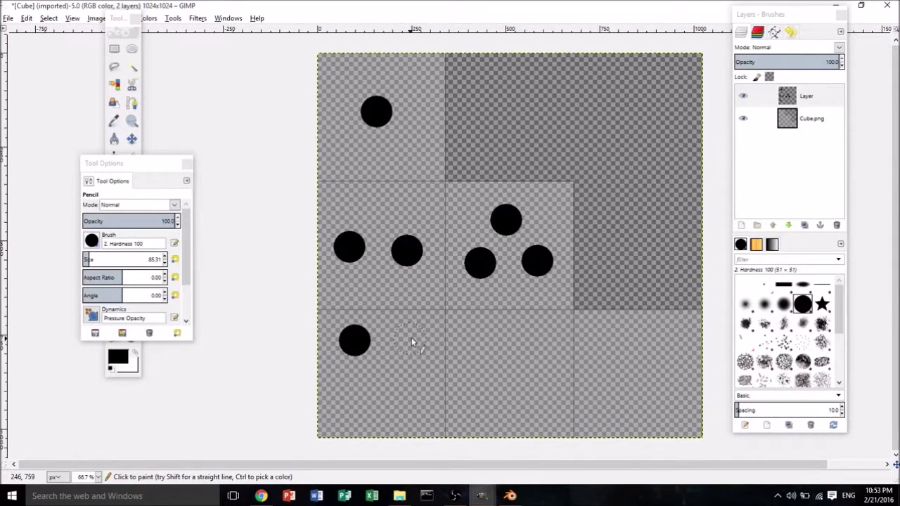
{"action": "left_click", "coordinate": [413, 337]}
{"action": "left_click", "coordinate": [358, 386]}
{"action": "left_click", "coordinate": [422, 386]}
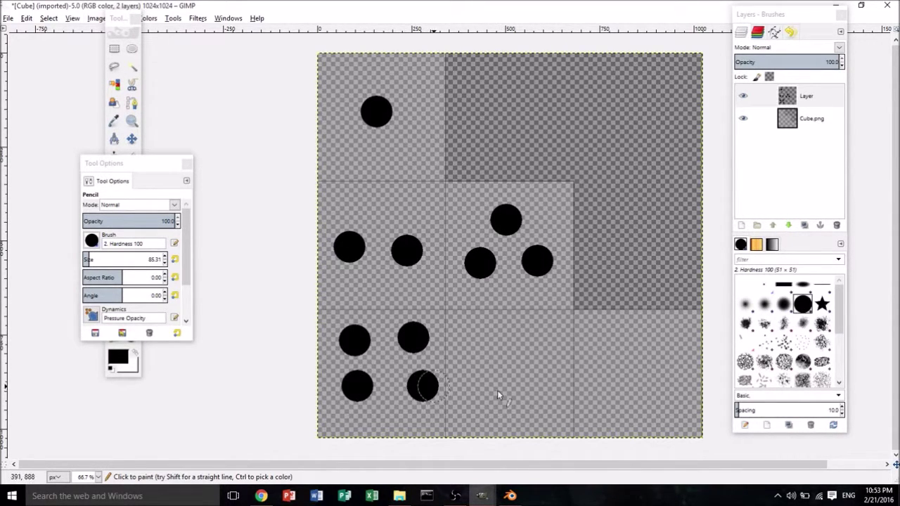
Step: Paint five black dots, four near the corners and one in the centre, in the bottom-middle UV square
{"action": "left_click", "coordinate": [464, 334]}
{"action": "left_click", "coordinate": [548, 333]}
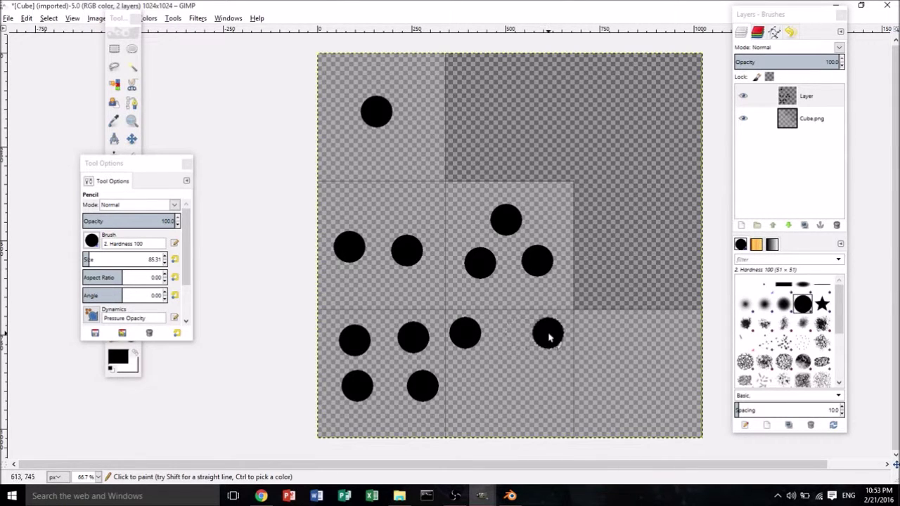
{"action": "left_click", "coordinate": [506, 374]}
{"action": "left_click", "coordinate": [478, 401]}
{"action": "left_click", "coordinate": [548, 403]}
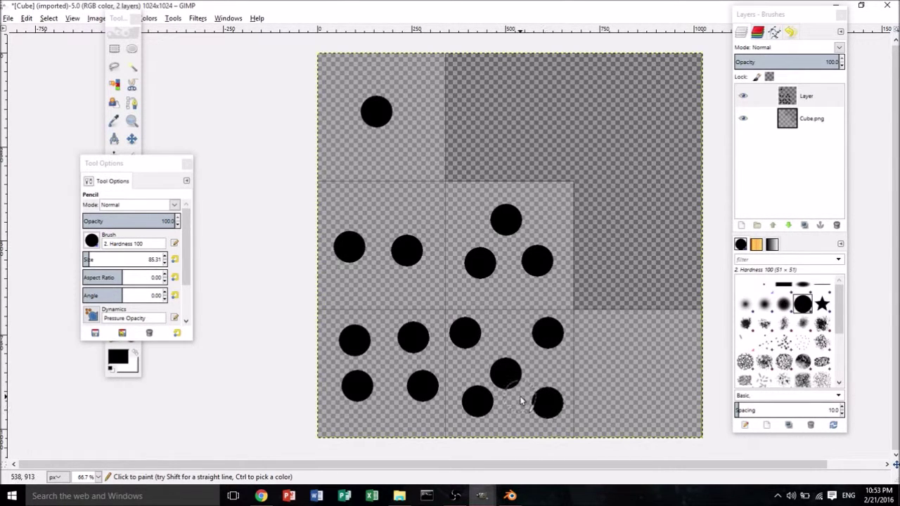
Step: Paint six black dots in two rows of three in the bottom-right UV square, and close the Pencil's tool options
{"action": "left_click", "coordinate": [601, 333]}
{"action": "left_click", "coordinate": [648, 334]}
{"action": "left_click", "coordinate": [678, 336]}
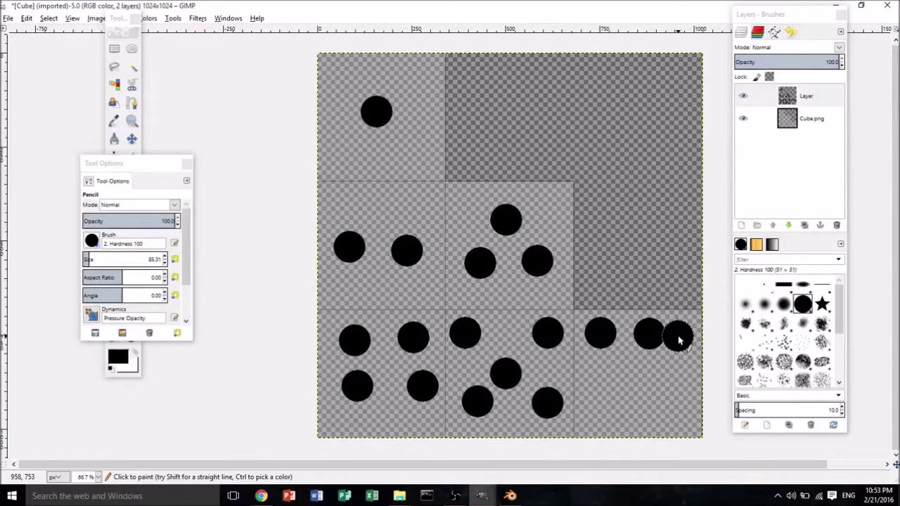
{"action": "left_click", "coordinate": [603, 403]}
{"action": "left_click", "coordinate": [638, 403]}
{"action": "left_click", "coordinate": [674, 402]}
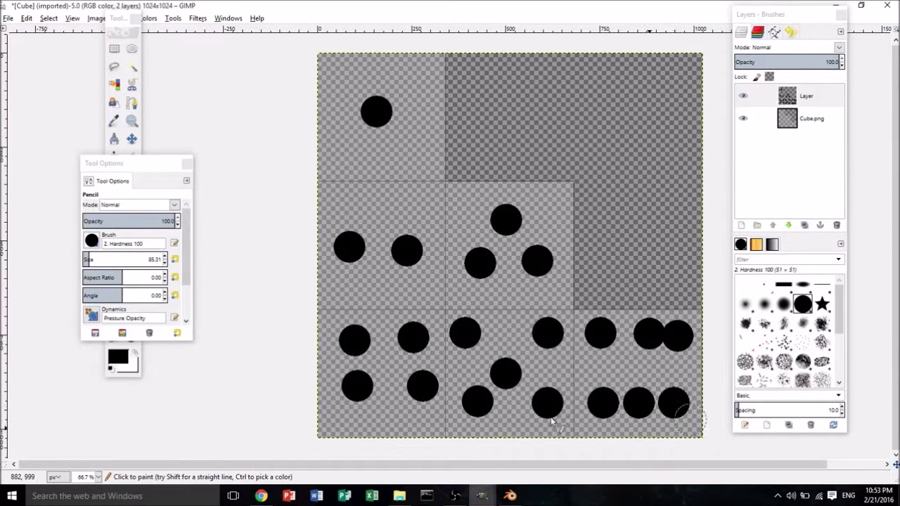
{"action": "left_click", "coordinate": [188, 163]}
Step: Start exporting the image and choose PNG image (*.png) as the file type filter
{"action": "left_click", "coordinate": [9, 18]}
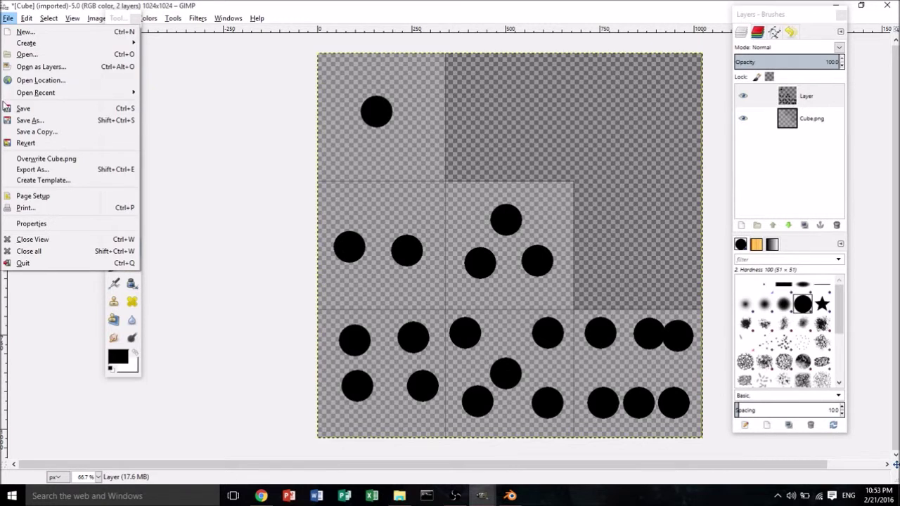
{"action": "left_click", "coordinate": [43, 169]}
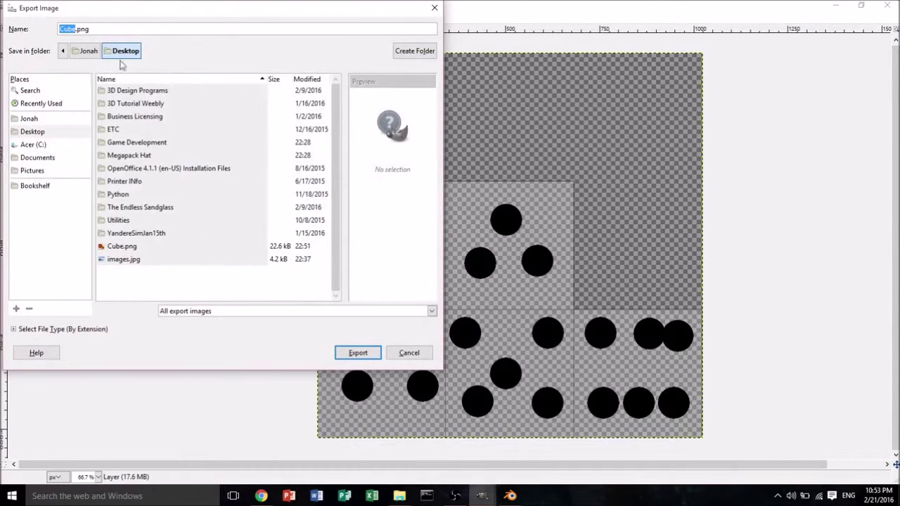
{"action": "left_click", "coordinate": [430, 310]}
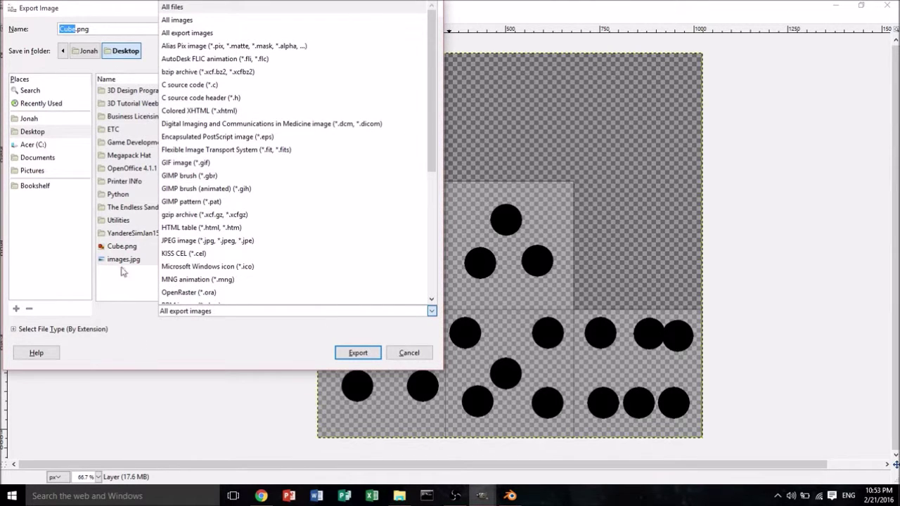
{"action": "scroll", "coordinate": [264, 196], "scroll_direction": "down", "scroll_amount": 5}
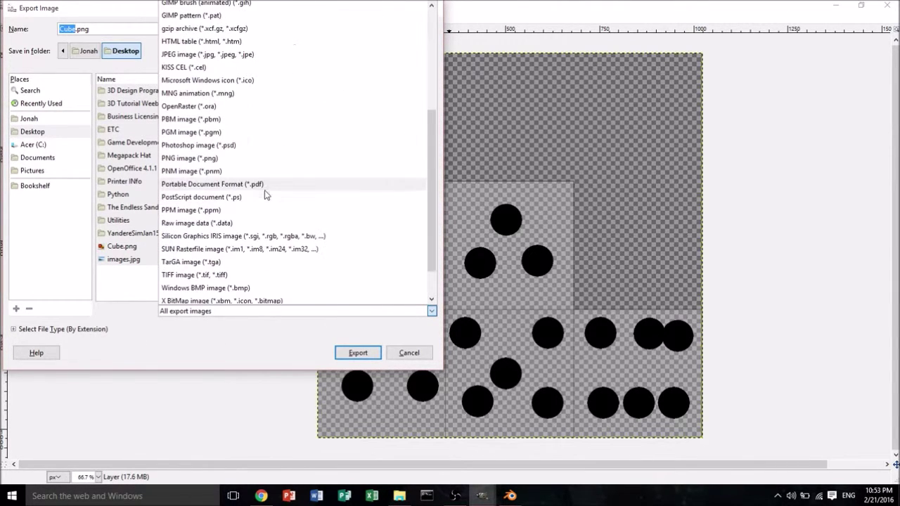
{"action": "left_click", "coordinate": [241, 157]}
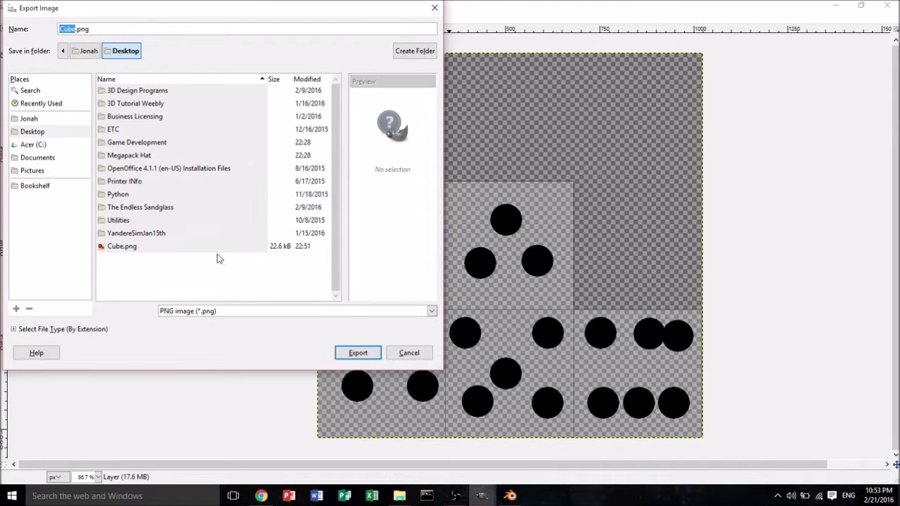
Step: Name the export file Cube1.png and export it to the Desktop
{"action": "left_click", "coordinate": [102, 92]}
{"action": "left_click", "coordinate": [76, 28]}
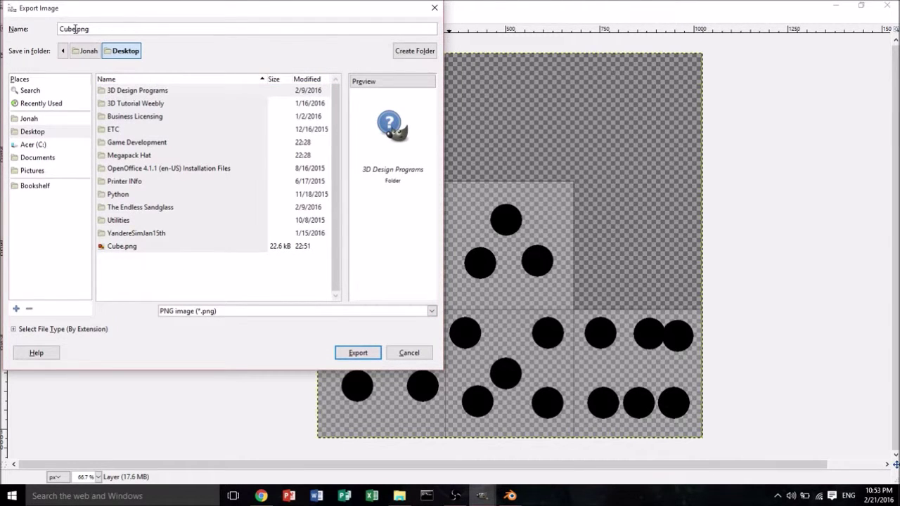
{"action": "type", "text": "1"}
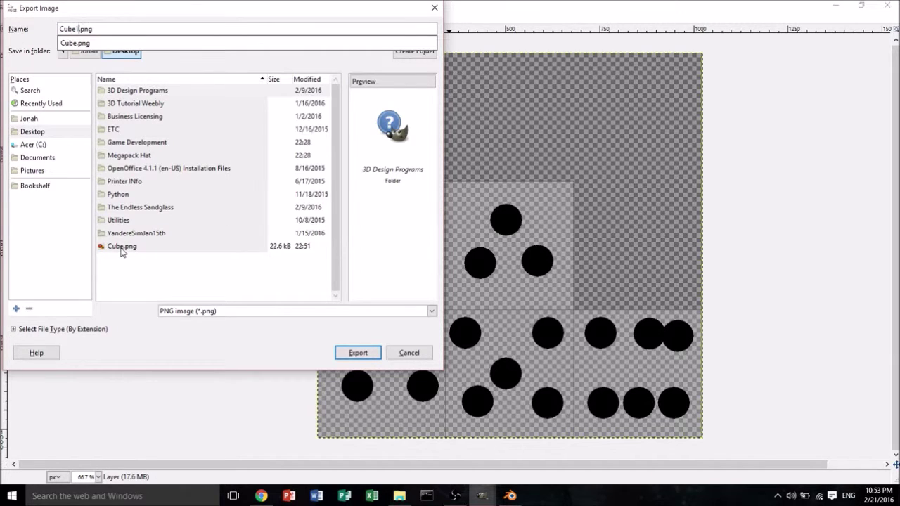
{"action": "left_click", "coordinate": [156, 267]}
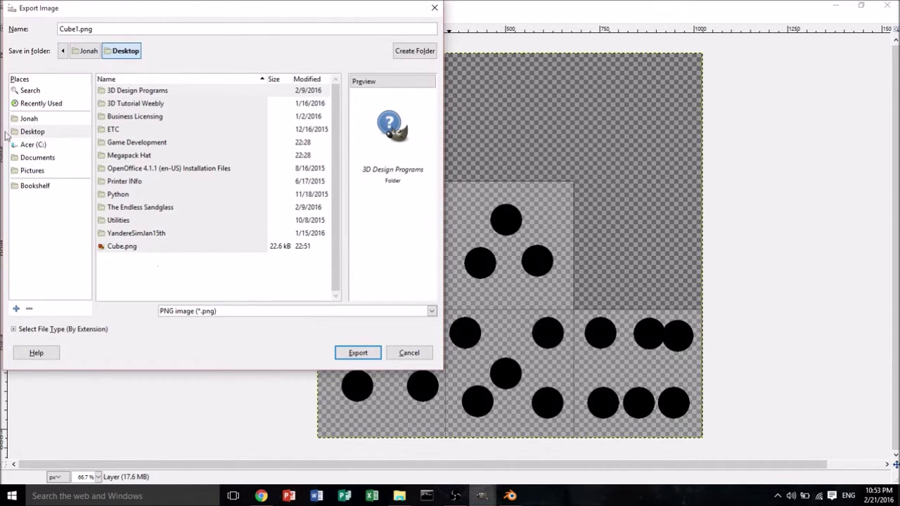
{"action": "left_click", "coordinate": [358, 353]}
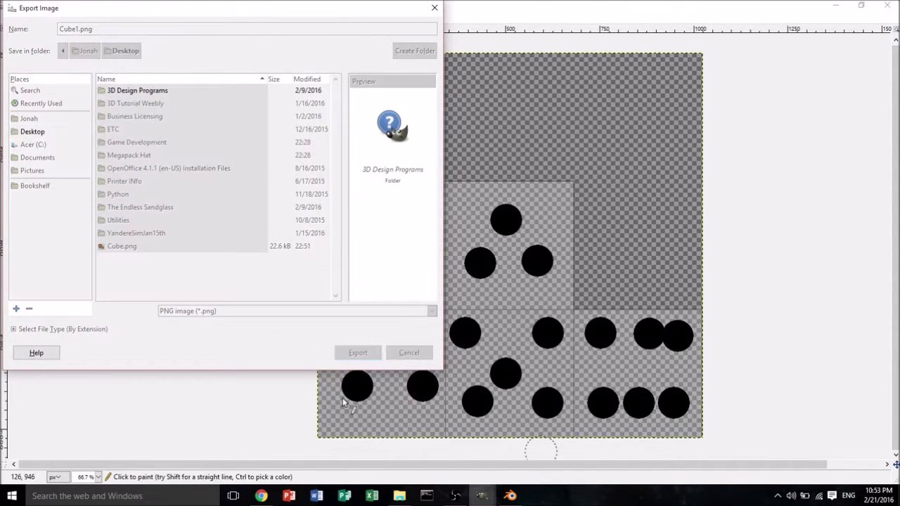
{"action": "left_click", "coordinate": [454, 353]}
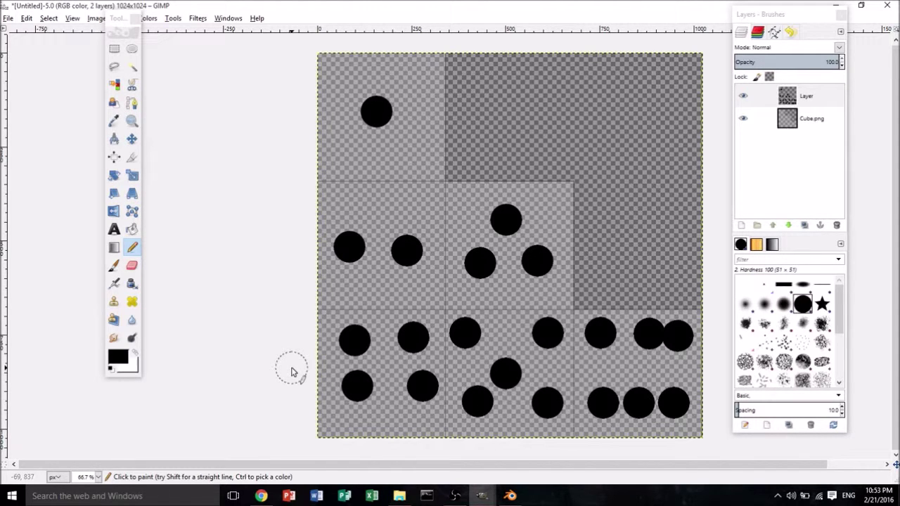
Step: Switch to Blender, deselect the whole cube mesh and change from Edit Mode to Object Mode
{"action": "left_click", "coordinate": [510, 496]}
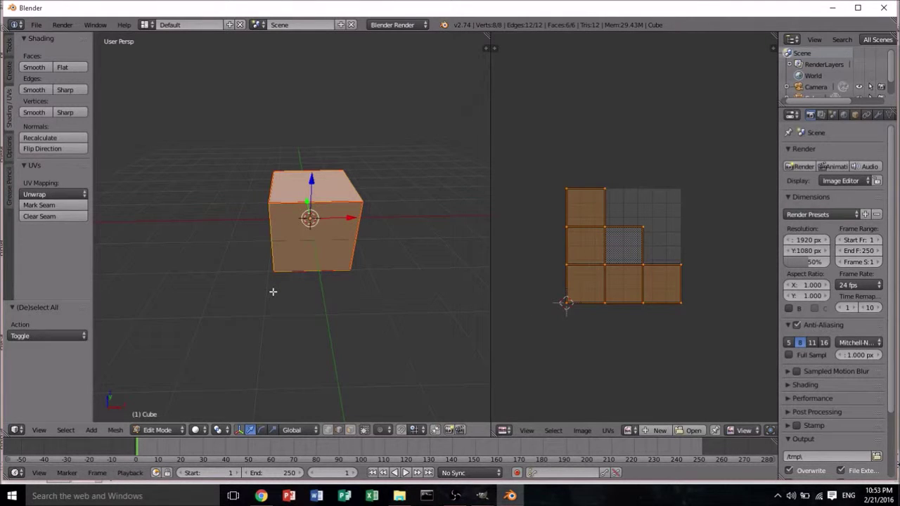
{"action": "middle_click_drag", "start_coordinate": [222, 227], "coordinate": [269, 227]}
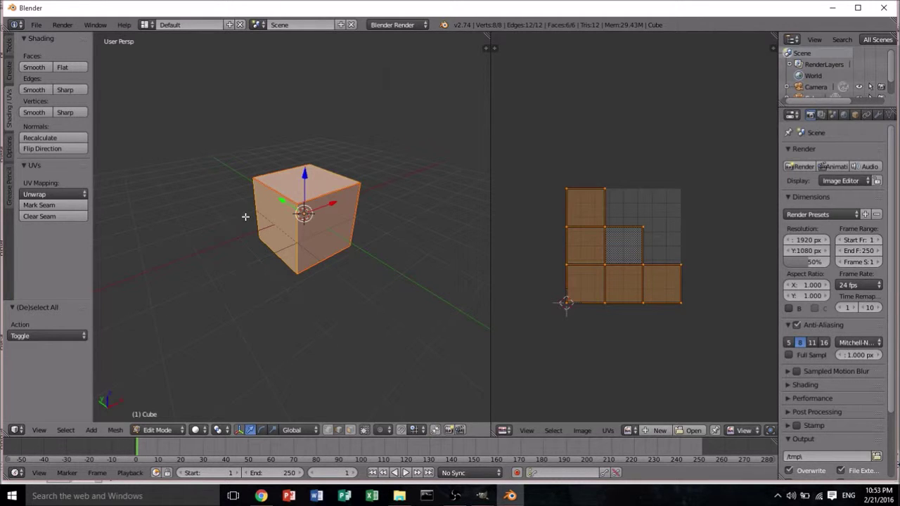
{"action": "key", "text": "a"}
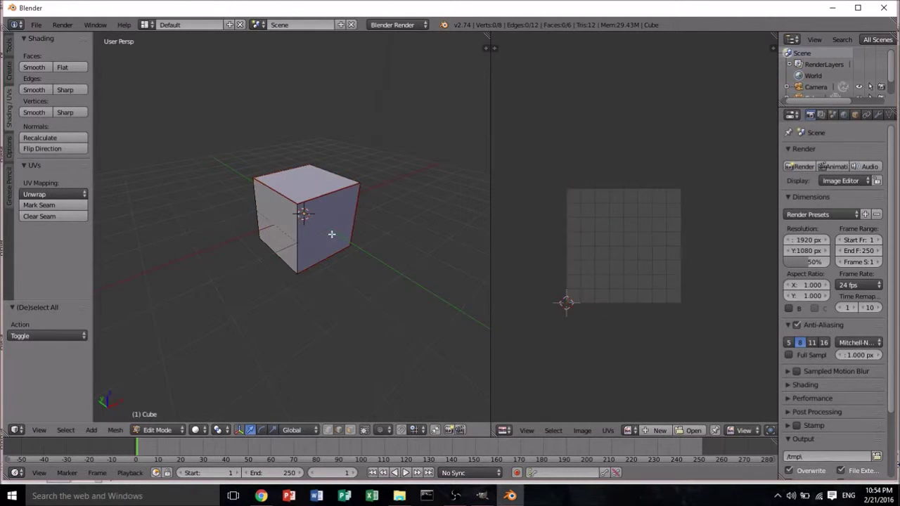
{"action": "left_click", "coordinate": [157, 430]}
{"action": "left_click", "coordinate": [162, 417]}
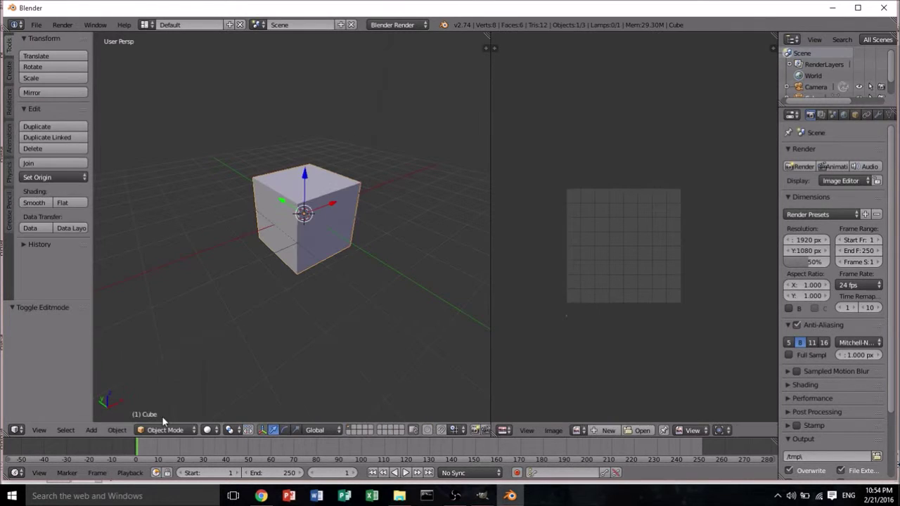
{"action": "middle_click_drag", "start_coordinate": [301, 211], "coordinate": [242, 241]}
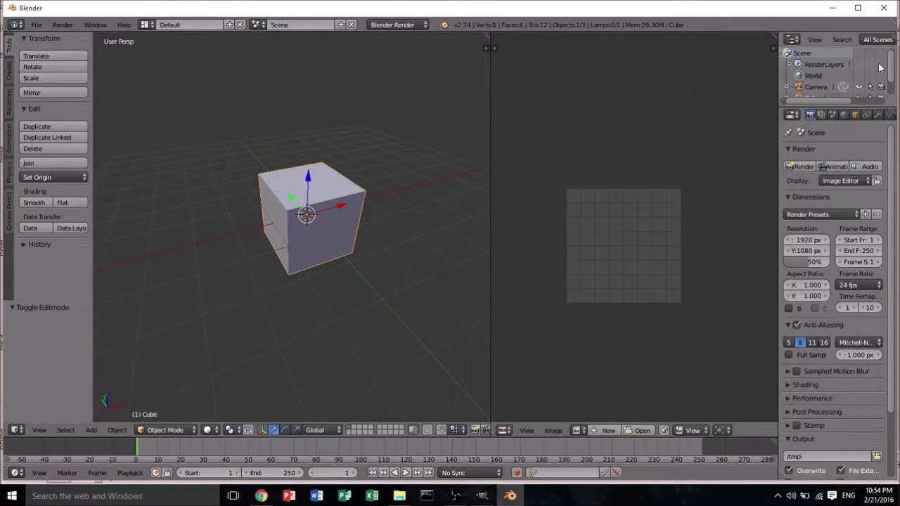
Step: Show the cube's material properties and rename its material to Cube
{"action": "middle_click_drag", "start_coordinate": [873, 115], "coordinate": [820, 117]}
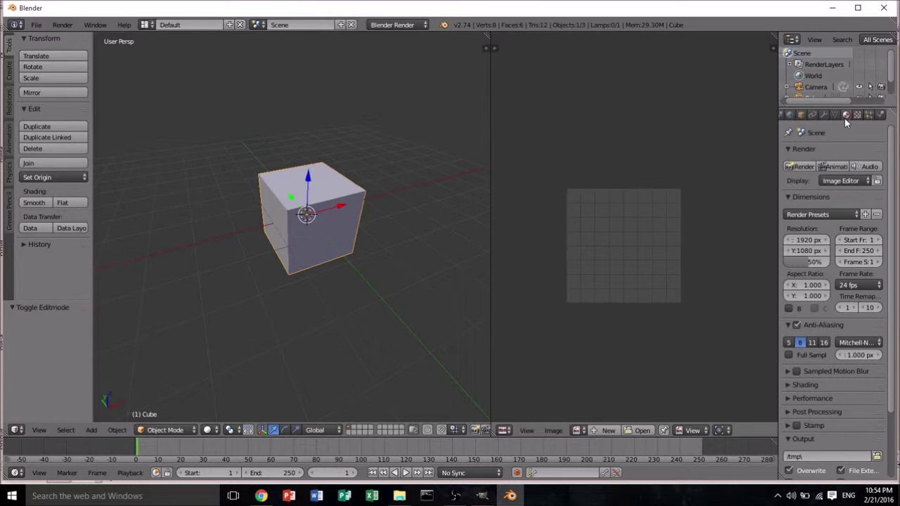
{"action": "left_click", "coordinate": [846, 116]}
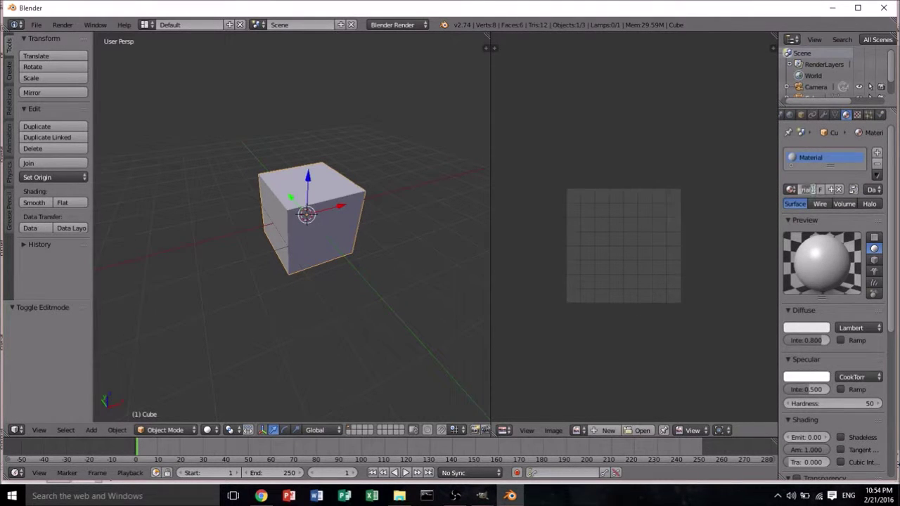
{"action": "key", "text": "BackSpace"}
{"action": "type", "text": "Cube"}
{"action": "key", "text": "Return"}
{"action": "scroll", "coordinate": [844, 323], "scroll_direction": "down", "scroll_amount": 3}
{"action": "scroll", "coordinate": [851, 351], "scroll_direction": "up", "scroll_amount": 3}
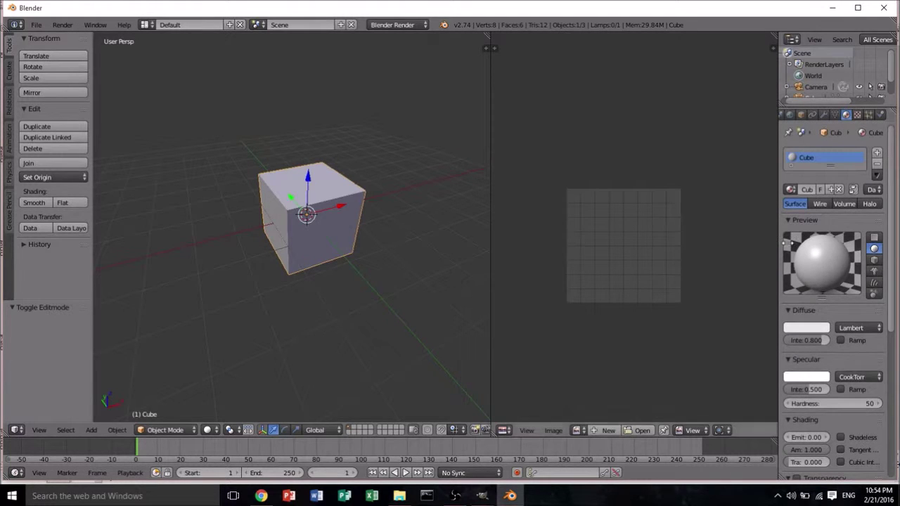
Step: Create a new texture in the Cube material's first texture slot and select the empty slot below it
{"action": "left_click", "coordinate": [858, 115]}
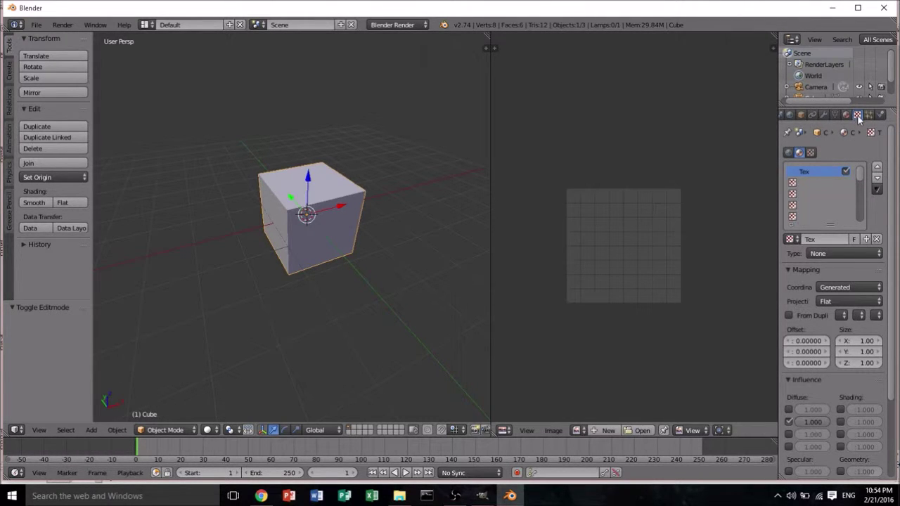
{"action": "scroll", "coordinate": [854, 306], "scroll_direction": "down", "scroll_amount": 5}
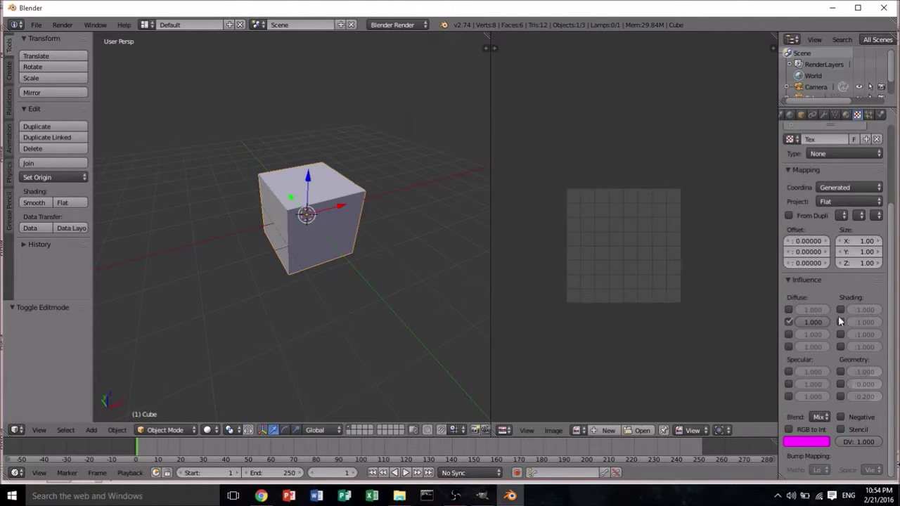
{"action": "scroll", "coordinate": [848, 317], "scroll_direction": "up", "scroll_amount": 5}
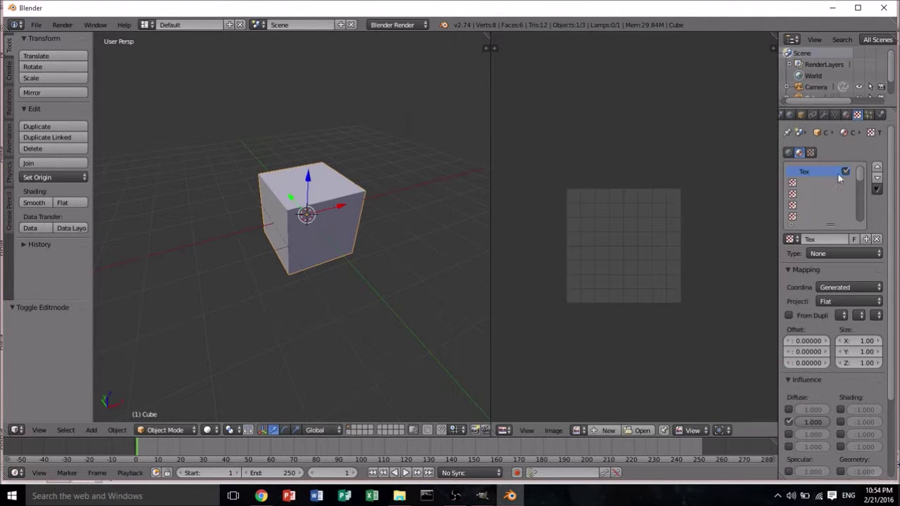
{"action": "left_click", "coordinate": [867, 240]}
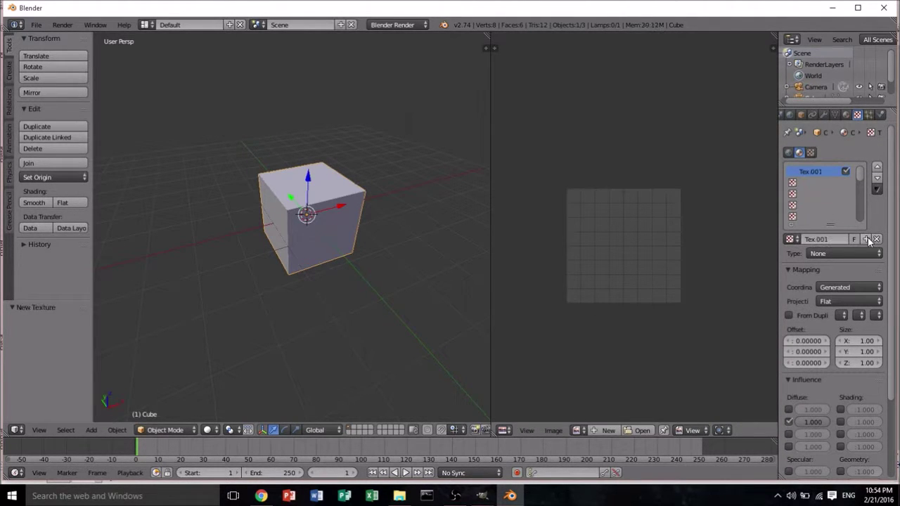
{"action": "right_click", "coordinate": [828, 173]}
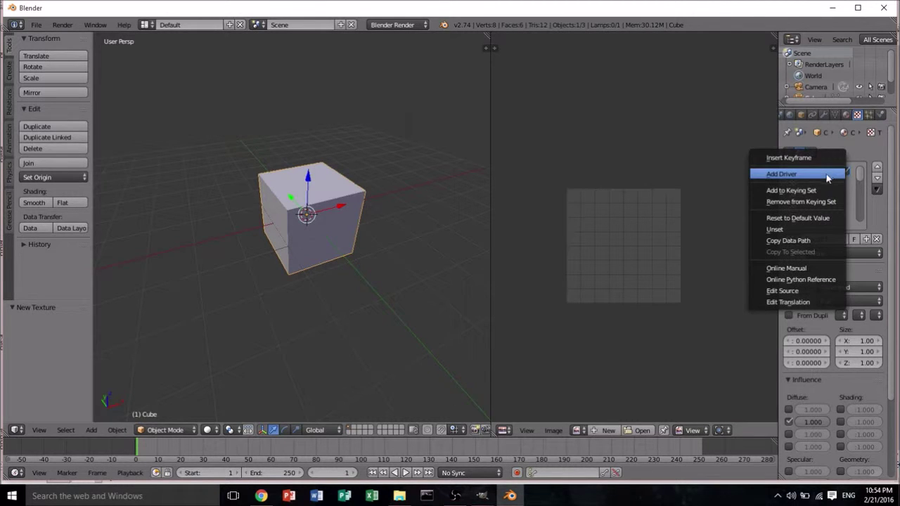
{"action": "left_click", "coordinate": [809, 182]}
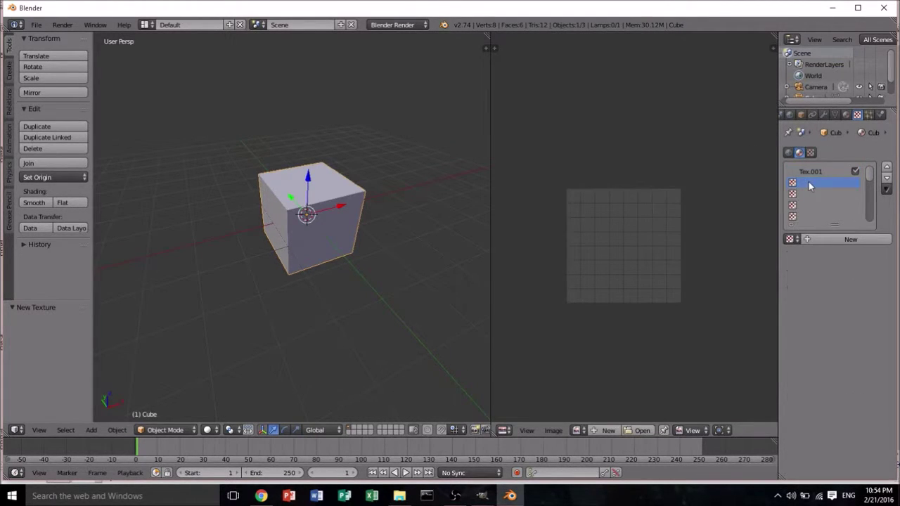
Step: Disable the Tex.001 texture and create a new texture in the slot below it
{"action": "left_click", "coordinate": [810, 173]}
{"action": "left_click", "coordinate": [856, 171]}
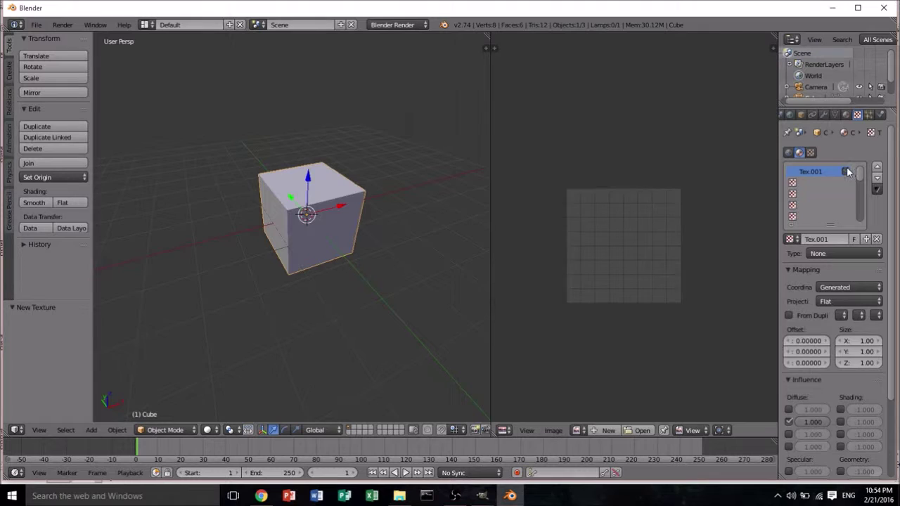
{"action": "left_click", "coordinate": [811, 183]}
{"action": "left_click", "coordinate": [849, 239]}
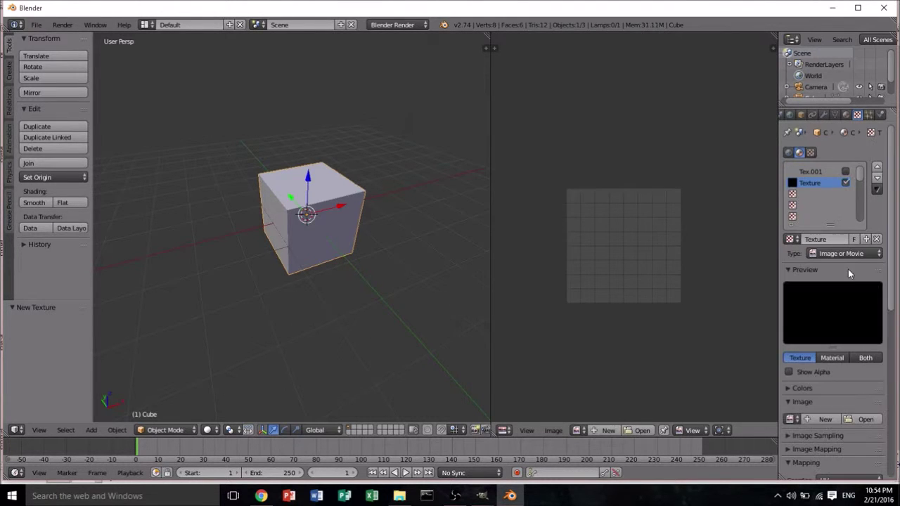
Step: Load Cube1.png from the Desktop as the new texture's image
{"action": "scroll", "coordinate": [851, 339], "scroll_direction": "down", "scroll_amount": 3}
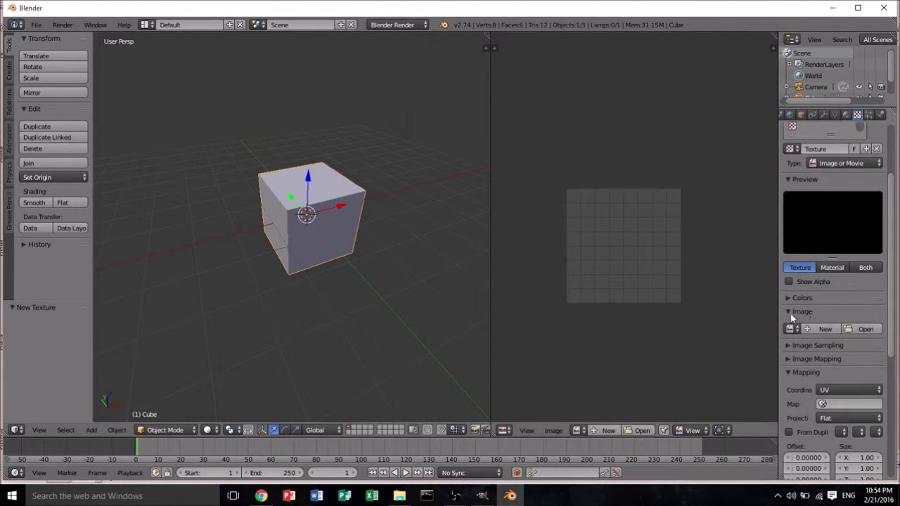
{"action": "left_click", "coordinate": [870, 329]}
{"action": "left_click", "coordinate": [44, 184]}
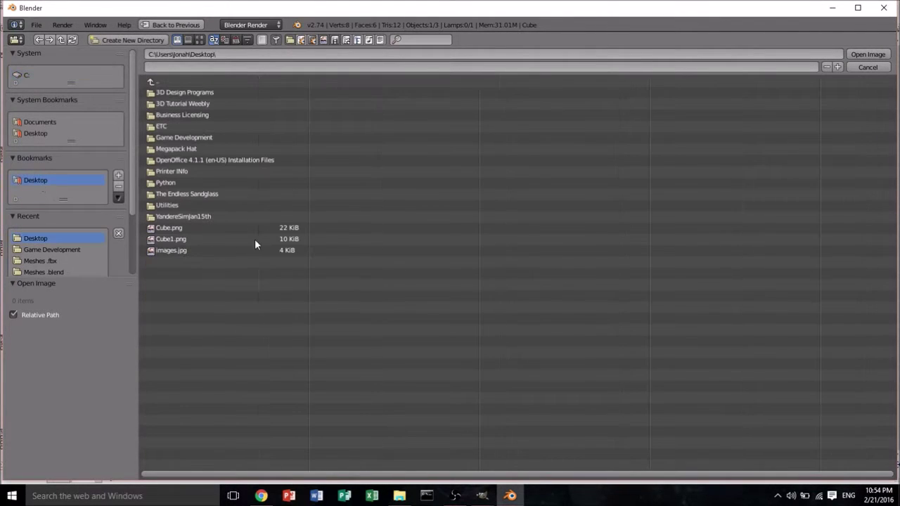
{"action": "double_click", "coordinate": [196, 236]}
Step: Set the texture mapping to use the UVMap layout
{"action": "scroll", "coordinate": [819, 230], "scroll_direction": "down", "scroll_amount": 2}
{"action": "scroll", "coordinate": [854, 246], "scroll_direction": "up", "scroll_amount": 3}
{"action": "scroll", "coordinate": [841, 258], "scroll_direction": "down", "scroll_amount": 6}
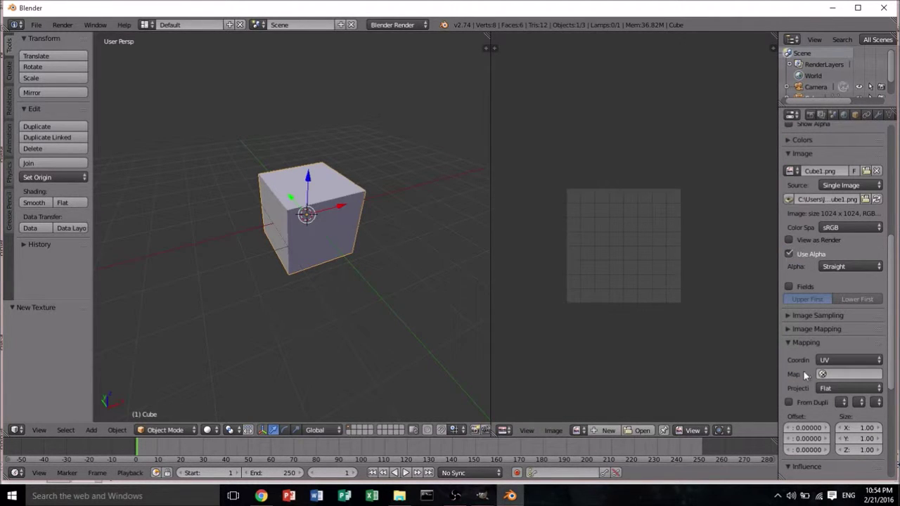
{"action": "left_click", "coordinate": [848, 374]}
{"action": "left_click", "coordinate": [789, 257]}
{"action": "scroll", "coordinate": [828, 291], "scroll_direction": "up", "scroll_amount": 7}
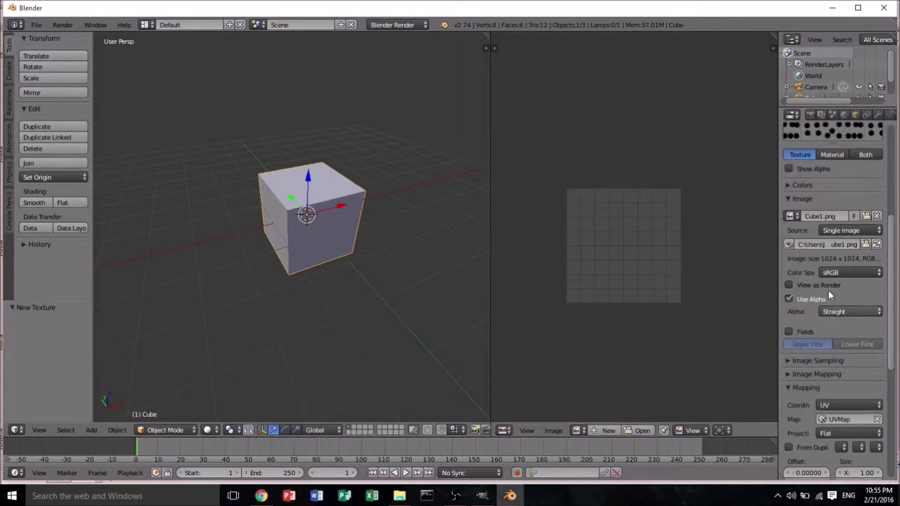
Step: Show the Cube material's properties and change its preview shape to a cube
{"action": "left_click", "coordinate": [856, 115]}
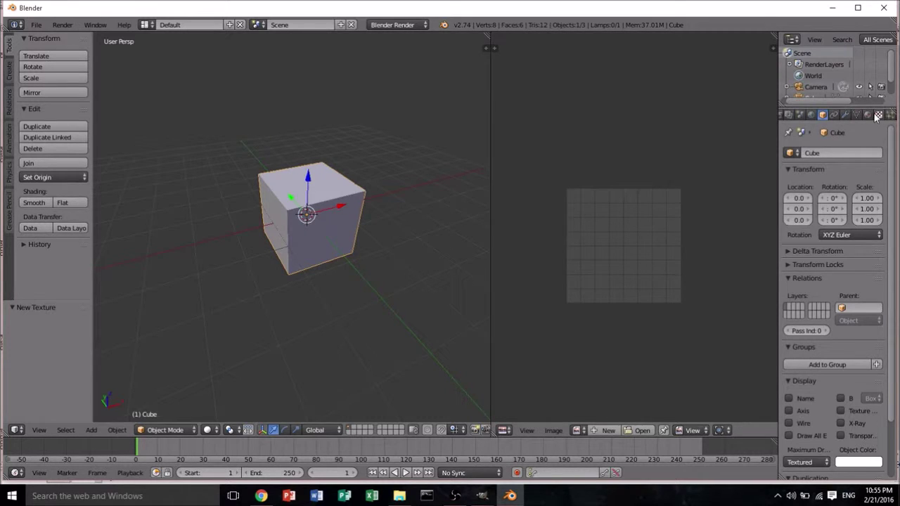
{"action": "left_click", "coordinate": [867, 115]}
{"action": "scroll", "coordinate": [394, 247], "scroll_direction": "down", "scroll_amount": 2}
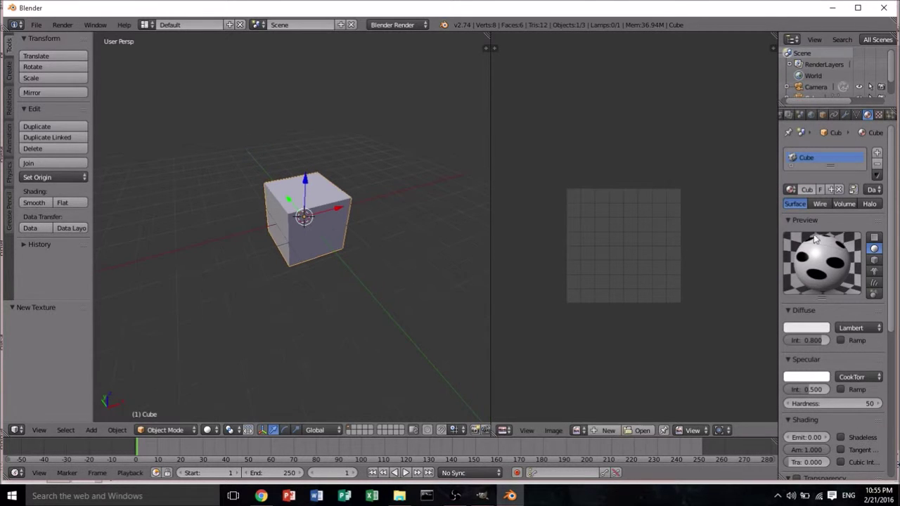
{"action": "left_click", "coordinate": [874, 239]}
{"action": "left_click", "coordinate": [874, 248]}
{"action": "left_click", "coordinate": [875, 260]}
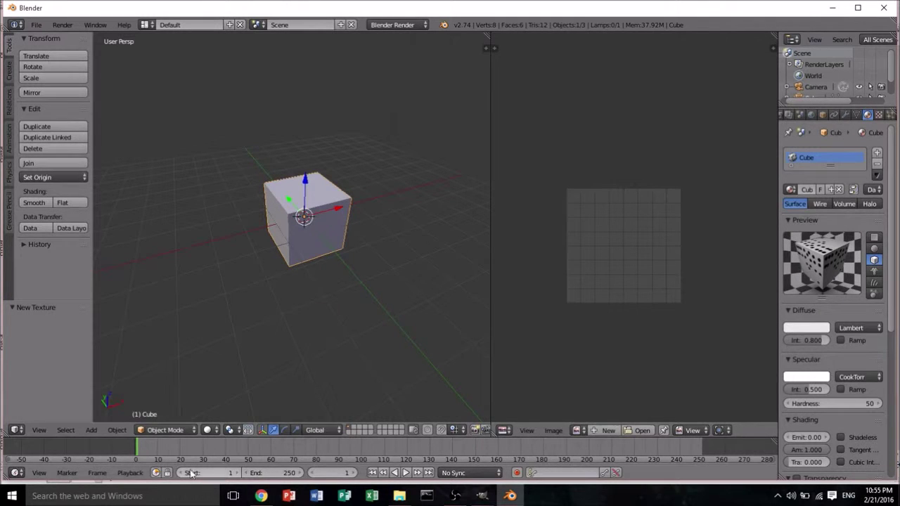
Step: Preview the textured cube with Rendered viewport shading
{"action": "left_click", "coordinate": [166, 430]}
{"action": "left_click", "coordinate": [208, 430]}
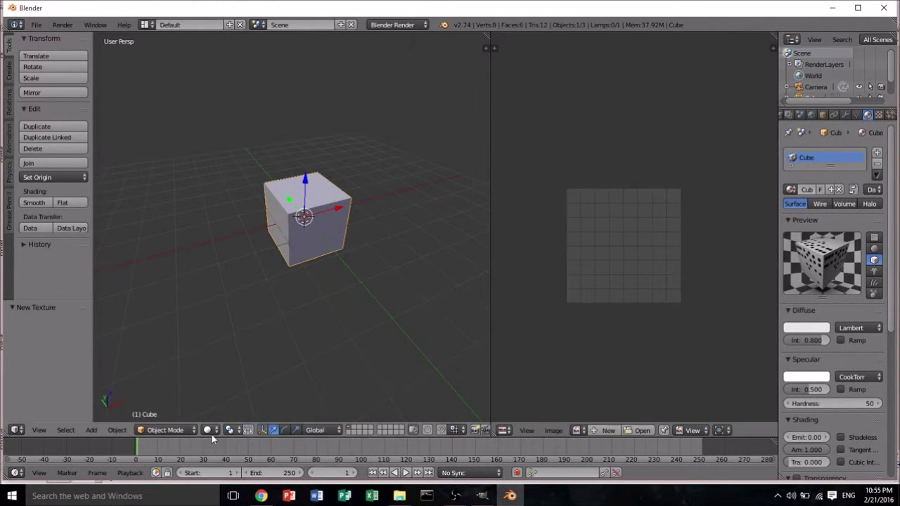
{"action": "left_click", "coordinate": [209, 430]}
{"action": "left_click", "coordinate": [226, 354]}
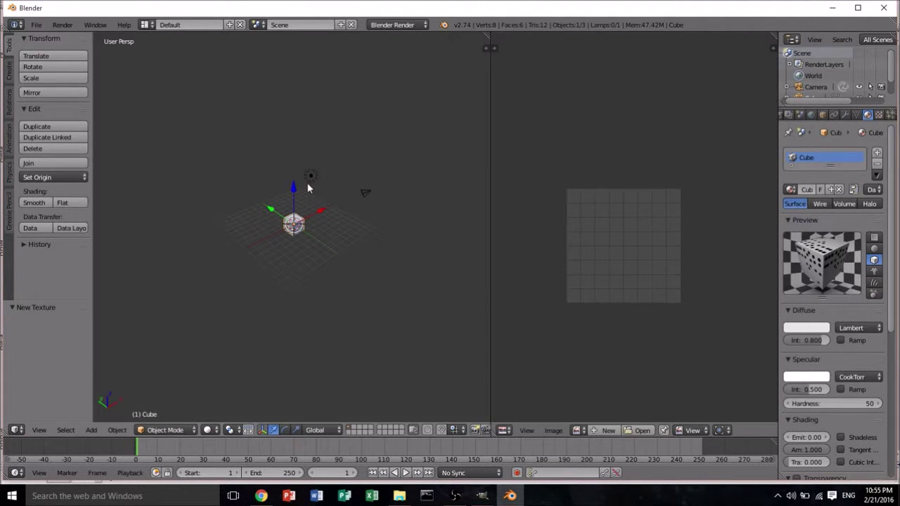
Step: Select the scene's lamp and change its type from Point to Sun
{"action": "left_click", "coordinate": [306, 185]}
{"action": "right_click", "coordinate": [309, 180]}
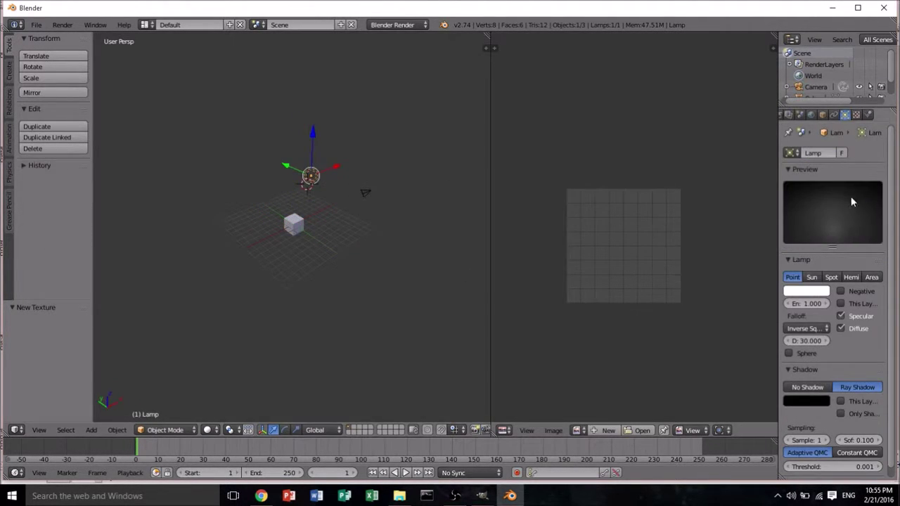
{"action": "left_click", "coordinate": [814, 278]}
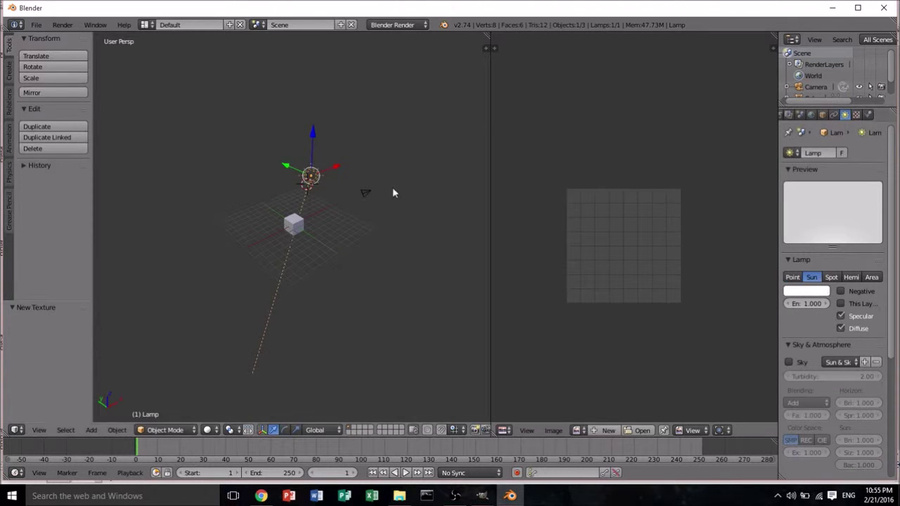
Step: View the cube close up under the sun lamp in Rendered viewport shading
{"action": "scroll", "coordinate": [339, 195], "scroll_direction": "up", "scroll_amount": 6}
{"action": "left_click", "coordinate": [209, 430]}
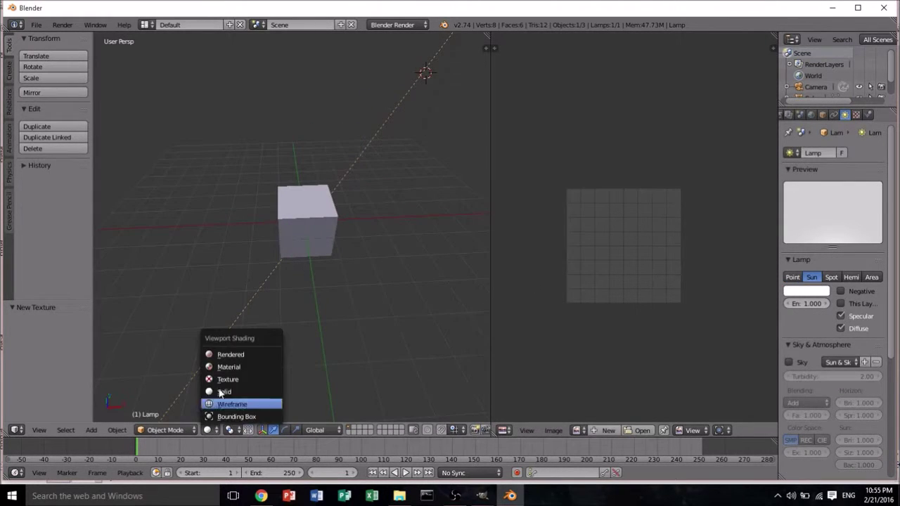
{"action": "left_click", "coordinate": [227, 355]}
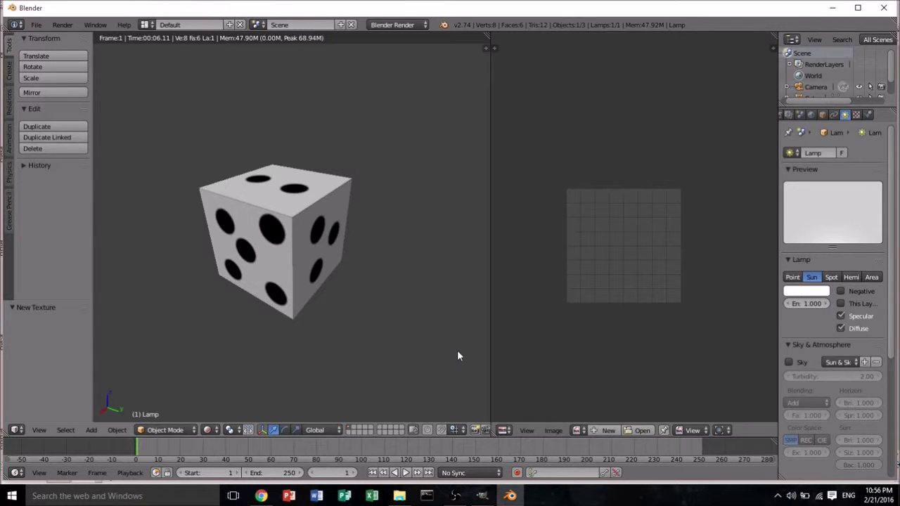
Step: Return the viewport to Solid shading
{"action": "key", "text": "u"}
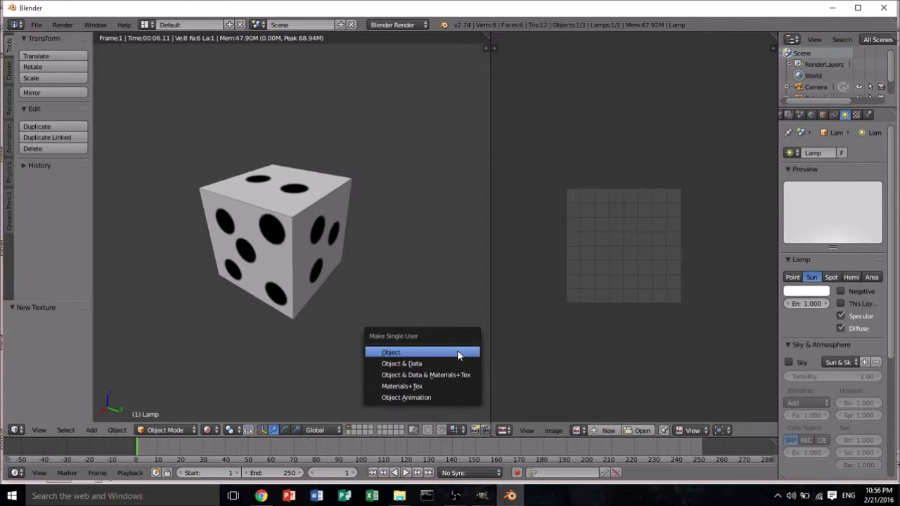
{"action": "left_click", "coordinate": [190, 430]}
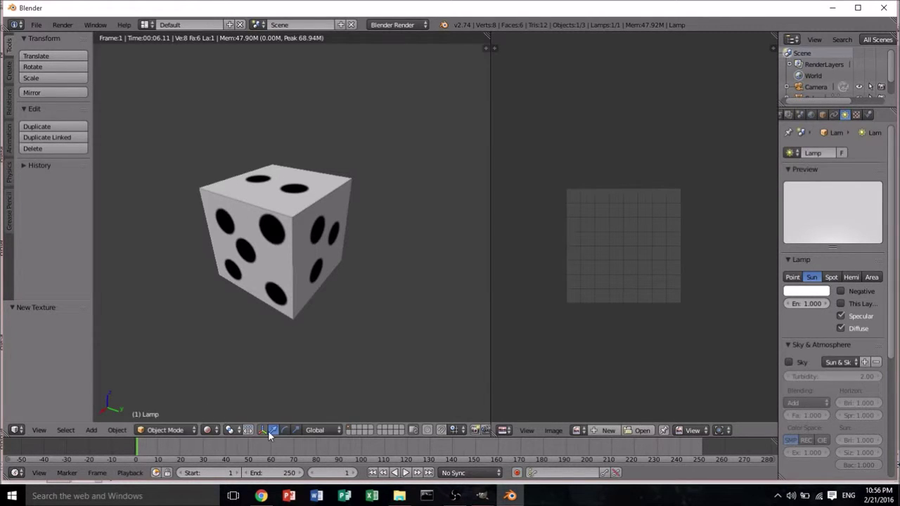
{"action": "left_click", "coordinate": [211, 430]}
{"action": "left_click", "coordinate": [225, 396]}
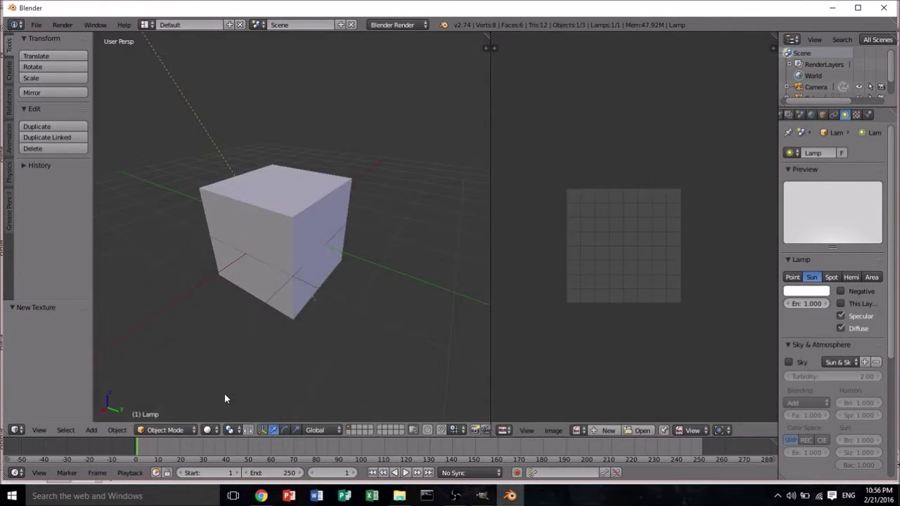
Step: Place the 3D cursor in empty space below the cube and select only the cube
{"action": "key", "text": "u"}
{"action": "key", "text": "a"}
{"action": "key", "text": "a"}
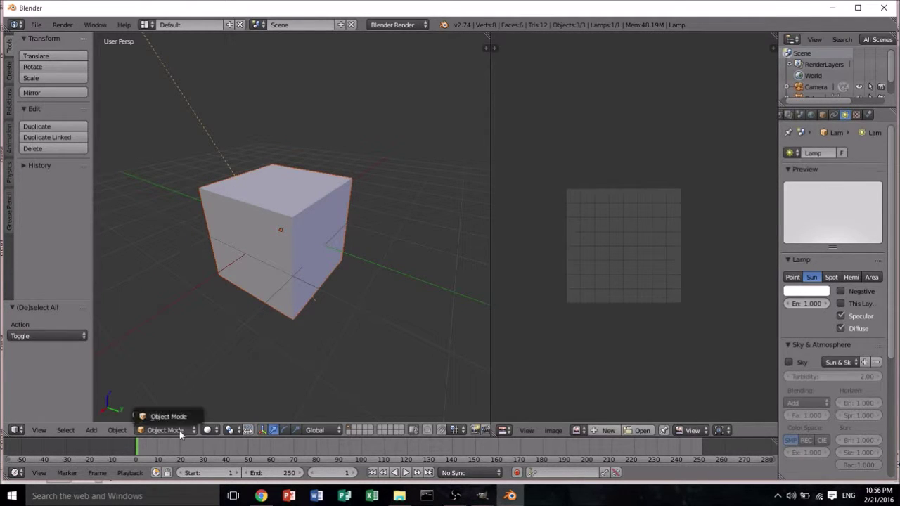
{"action": "left_click", "coordinate": [266, 392]}
{"action": "right_click", "coordinate": [301, 204]}
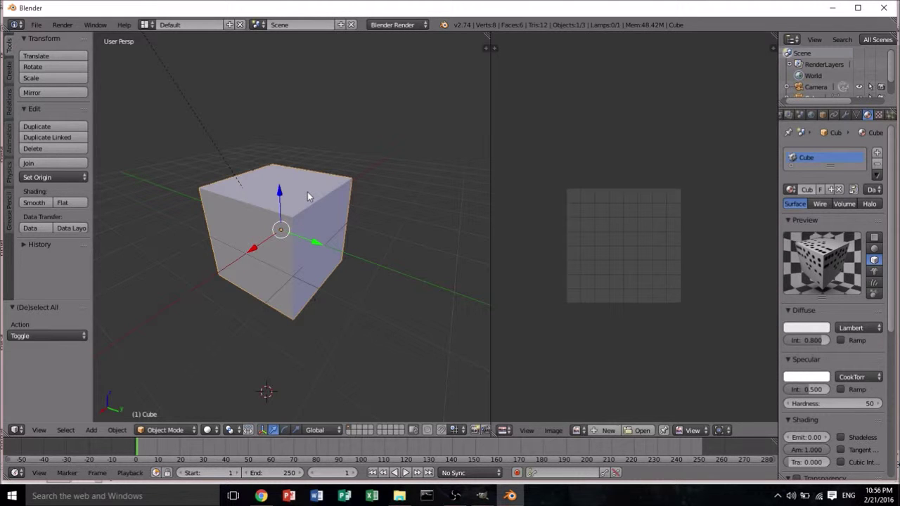
Step: Add an ico sphere mesh at the 3D cursor
{"action": "middle_click_drag", "start_coordinate": [228, 215], "coordinate": [345, 224]}
{"action": "scroll", "coordinate": [322, 237], "scroll_direction": "down", "scroll_amount": 5}
{"action": "left_click", "coordinate": [9, 74]}
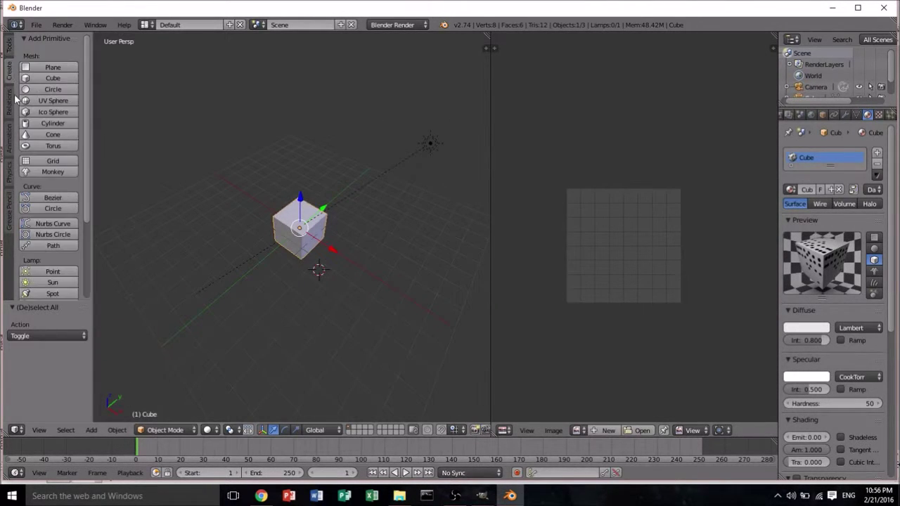
{"action": "left_click", "coordinate": [10, 100]}
{"action": "left_click", "coordinate": [10, 74]}
{"action": "left_click", "coordinate": [53, 112]}
Step: Move the ico sphere about 6.29 units along Z and about -7.49 units along X, away from the cube
{"action": "key", "text": "g"}
{"action": "key", "text": "z"}
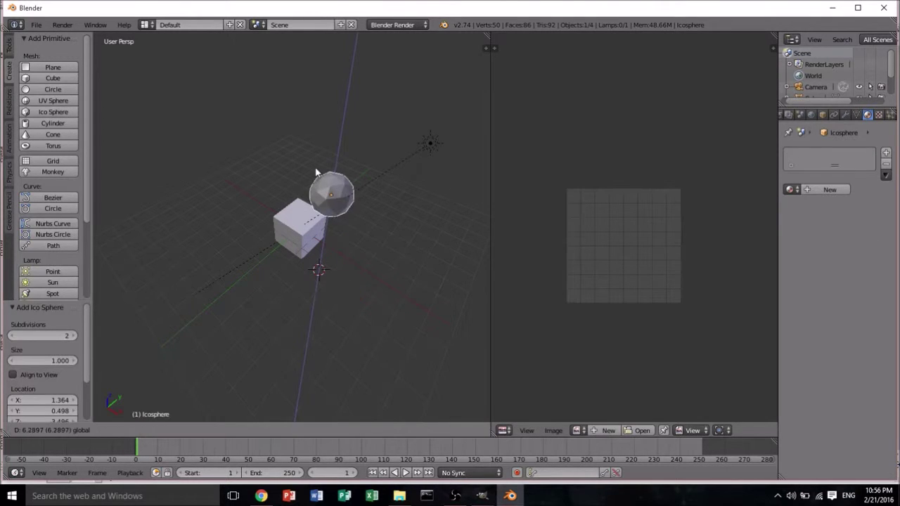
{"action": "left_click", "coordinate": [315, 171]}
{"action": "key", "text": "g"}
{"action": "key", "text": "x"}
{"action": "left_click", "coordinate": [299, 148]}
{"action": "middle_click_drag", "start_coordinate": [300, 149], "coordinate": [409, 135]}
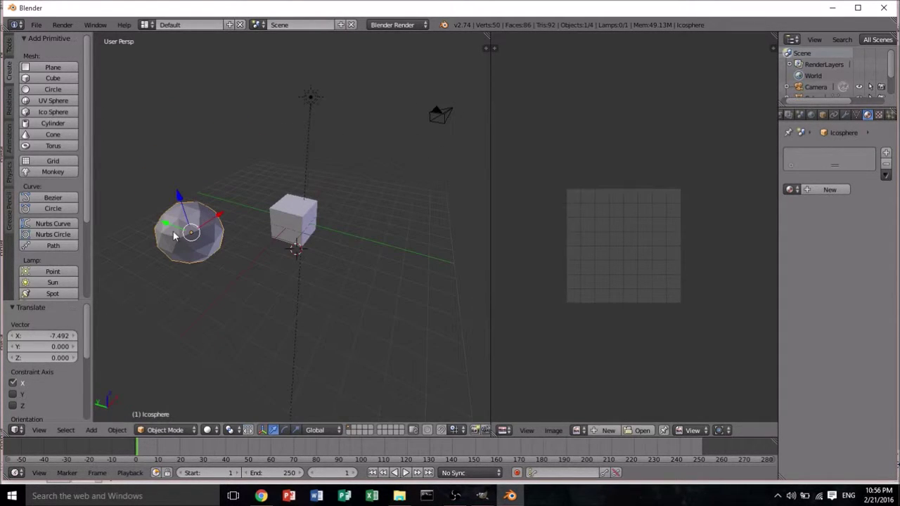
Step: Switch the ico sphere from Object Mode to Edit Mode and frame it closely
{"action": "left_click", "coordinate": [186, 430]}
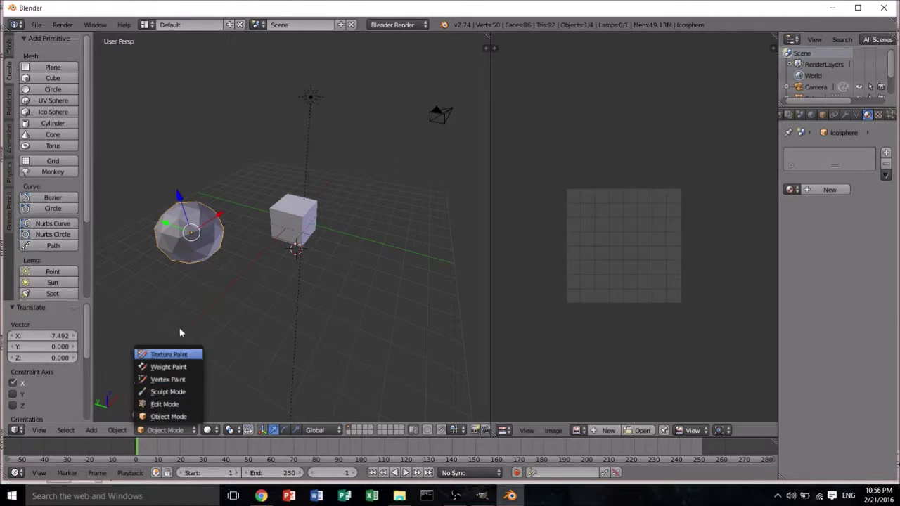
{"action": "left_click", "coordinate": [169, 404]}
{"action": "middle_click_drag", "start_coordinate": [358, 302], "coordinate": [278, 303]}
{"action": "scroll", "coordinate": [279, 303], "scroll_direction": "up", "scroll_amount": 4}
{"action": "middle_click_drag", "start_coordinate": [325, 323], "coordinate": [316, 310]}
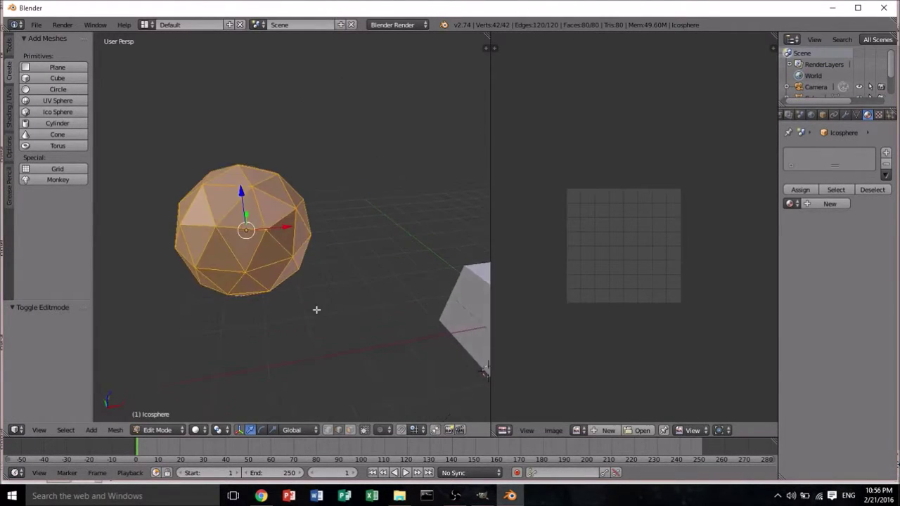
Step: Unwrap all faces of the ico sphere with the standard Unwrap method
{"action": "key", "text": "u"}
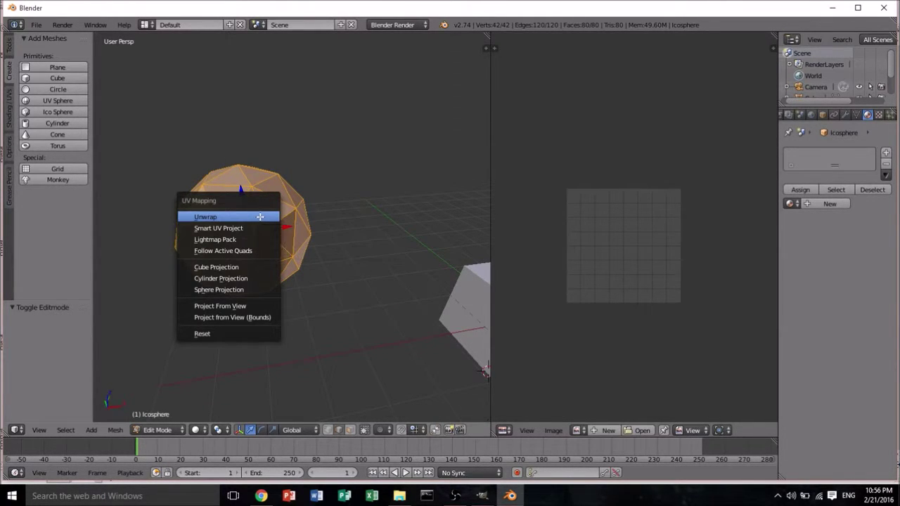
{"action": "left_click", "coordinate": [206, 216]}
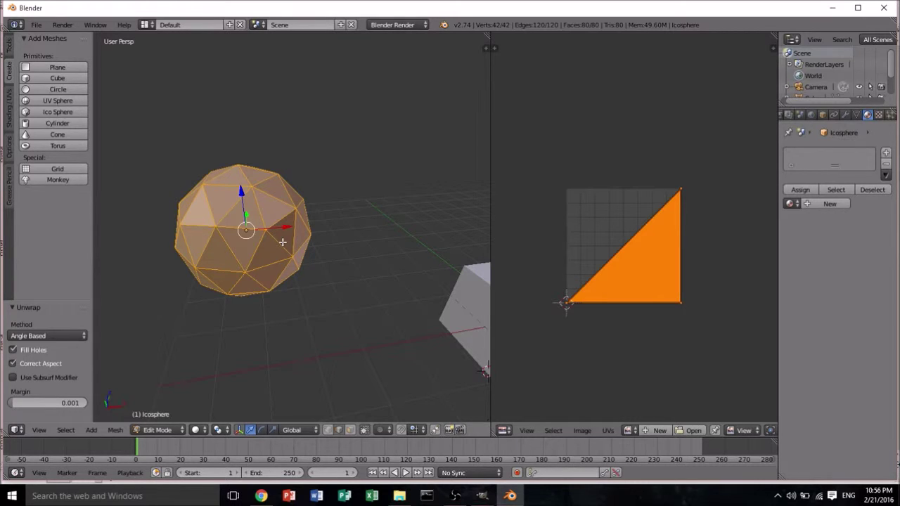
{"action": "mouse_move", "coordinate": [627, 327]}
{"action": "middle_mouse_down"}
{"action": "mouse_move", "coordinate": [599, 314]}
{"action": "mouse_move", "coordinate": [617, 317]}
{"action": "middle_mouse_up"}
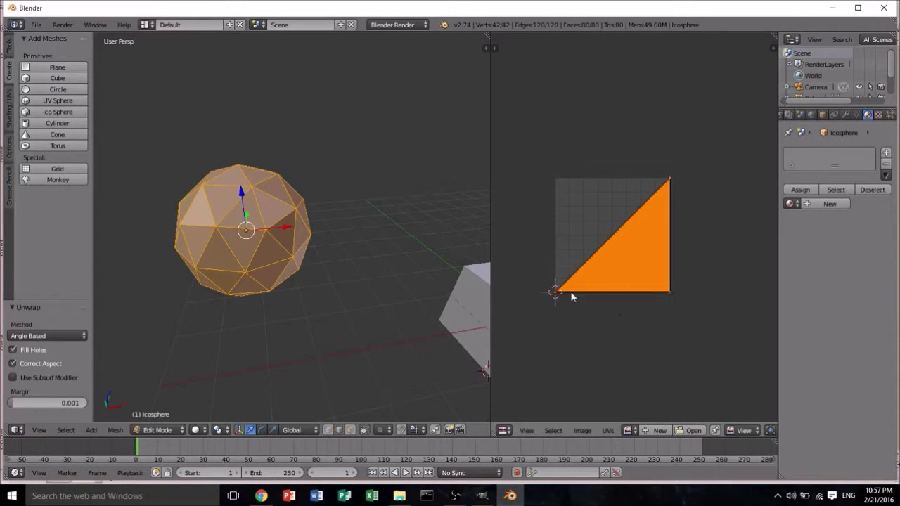
Step: Try to move the right-angle corner vertex of the unwrapped triangle in the UV layout
{"action": "left_click", "coordinate": [9, 124]}
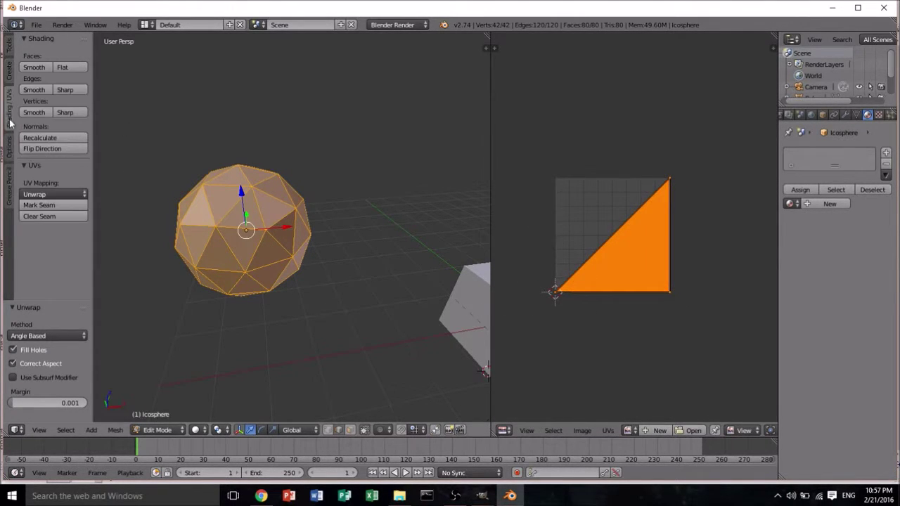
{"action": "mouse_move", "coordinate": [412, 295]}
{"action": "middle_mouse_down"}
{"action": "mouse_move", "coordinate": [342, 299]}
{"action": "mouse_move", "coordinate": [456, 305]}
{"action": "middle_mouse_up"}
{"action": "left_click", "coordinate": [669, 291]}
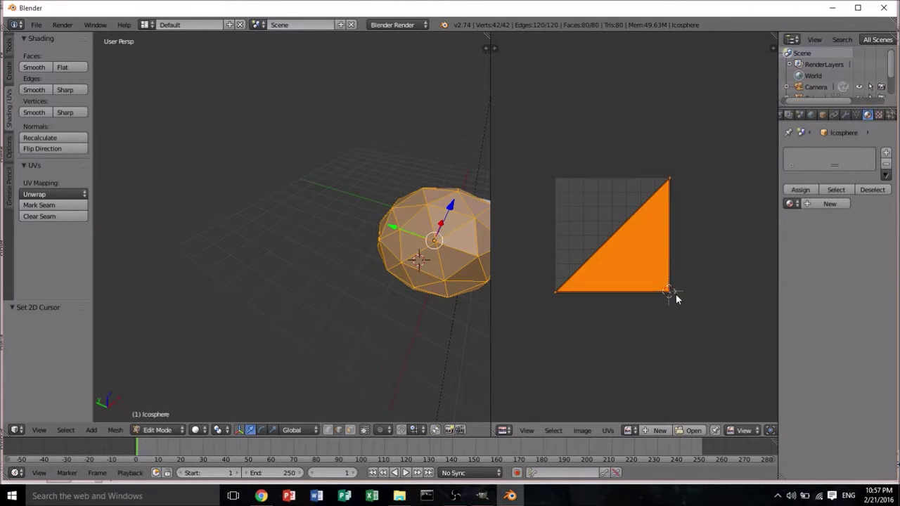
{"action": "right_click_drag", "start_coordinate": [670, 293], "coordinate": [597, 229]}
{"action": "left_click", "coordinate": [601, 228]}
{"action": "middle_click_drag", "start_coordinate": [654, 260], "coordinate": [497, 275]}
Step: Unwrap the whole ico sphere with Smart UV Project at an angle limit of 65 and inspect the layout
{"action": "middle_click_drag", "start_coordinate": [408, 321], "coordinate": [316, 305]}
{"action": "key", "text": "u"}
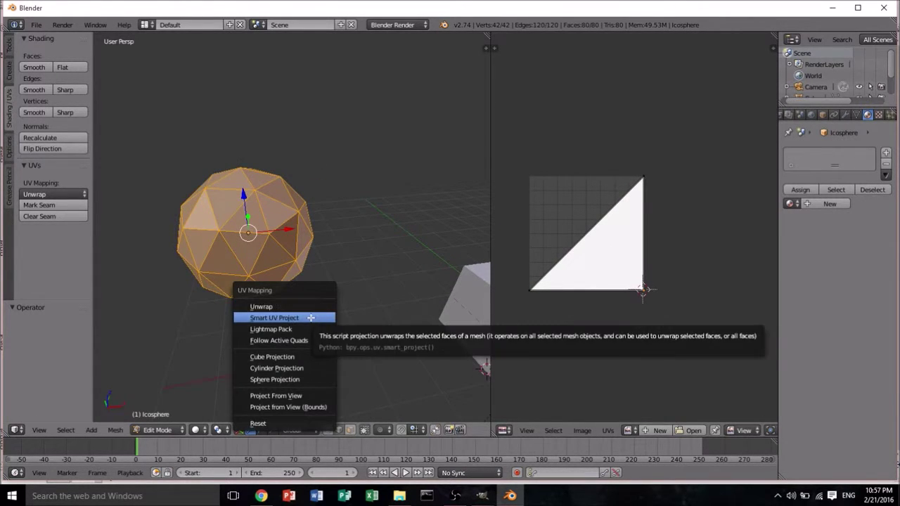
{"action": "left_click", "coordinate": [299, 318]}
{"action": "left_click", "coordinate": [391, 332]}
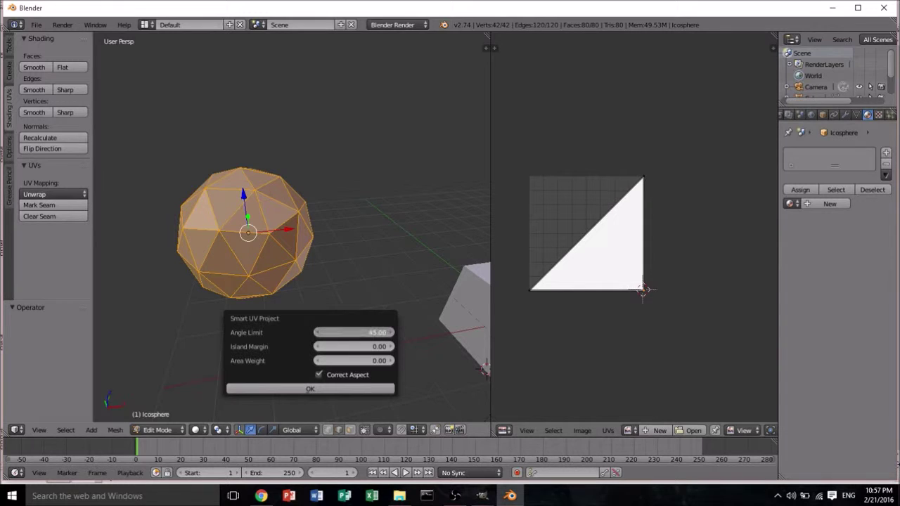
{"action": "left_click", "coordinate": [394, 333]}
{"action": "left_click", "coordinate": [369, 331]}
{"action": "key", "text": "BackSpace"}
{"action": "key", "text": "Return"}
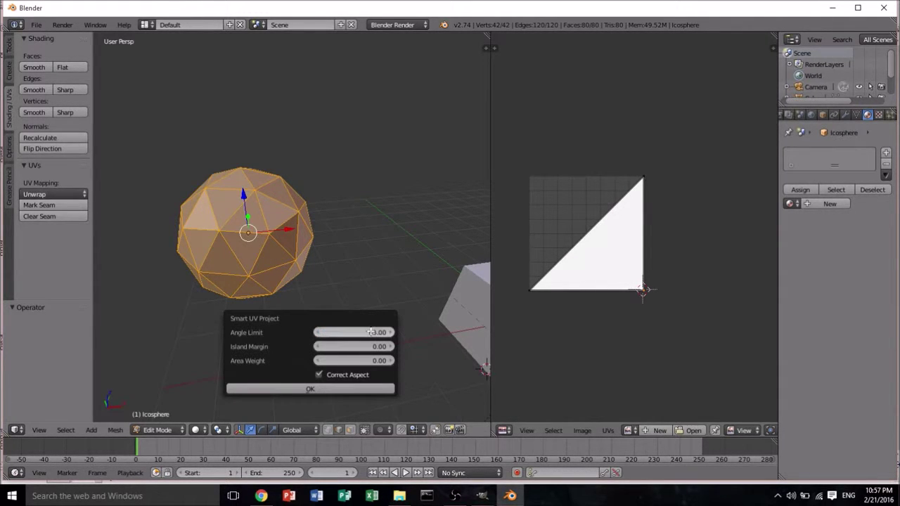
{"action": "left_click", "coordinate": [315, 387]}
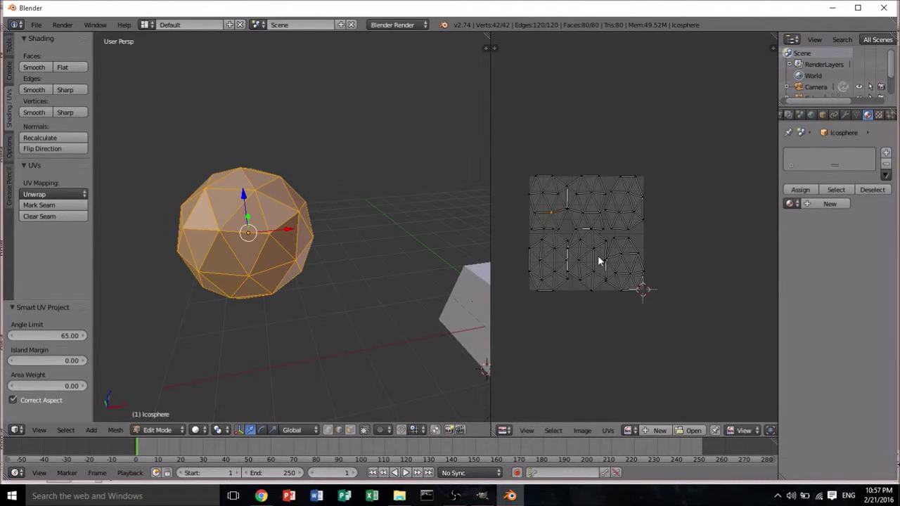
{"action": "scroll", "coordinate": [619, 256], "scroll_direction": "down", "scroll_amount": 1}
{"action": "scroll", "coordinate": [618, 251], "scroll_direction": "up", "scroll_amount": 6}
{"action": "scroll", "coordinate": [647, 250], "scroll_direction": "down", "scroll_amount": 5}
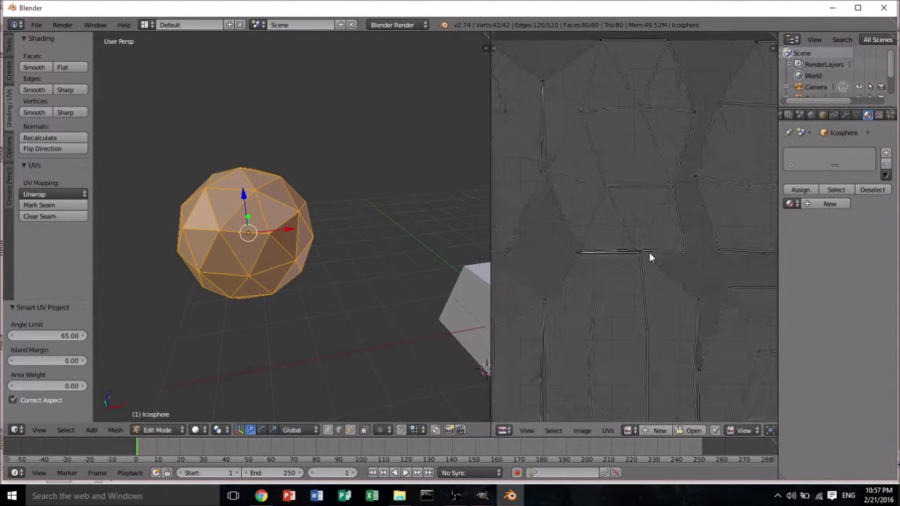
Step: Unwrap the whole ico sphere again with Smart UV Project at an angle limit of 45 and inspect the resulting UV islands
{"action": "key", "text": "u"}
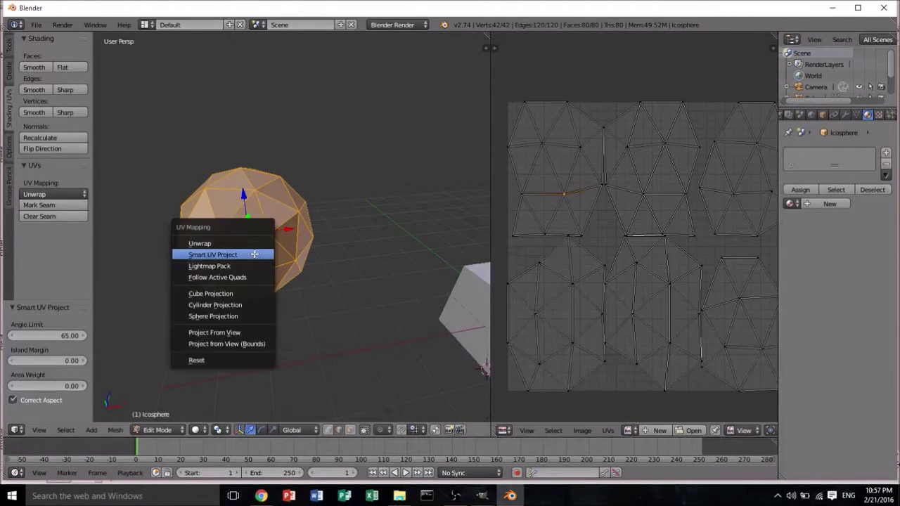
{"action": "left_click", "coordinate": [255, 254]}
{"action": "left_click", "coordinate": [324, 267]}
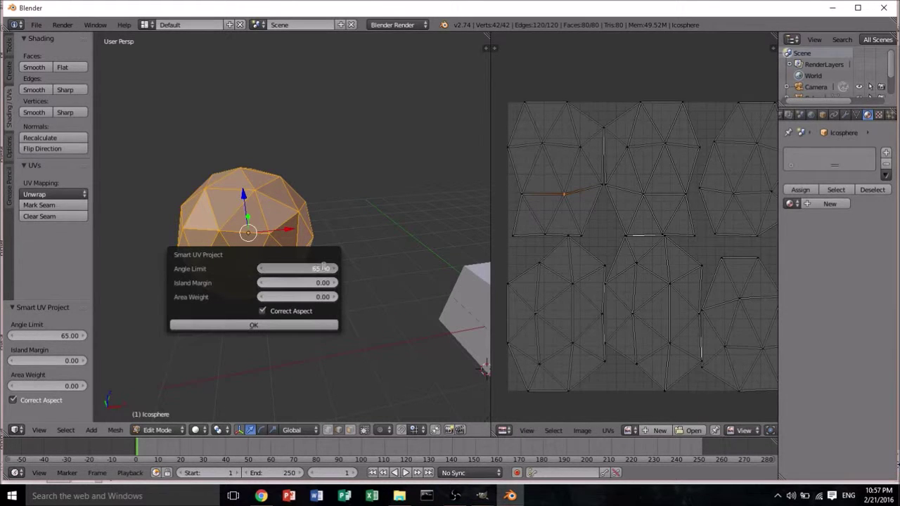
{"action": "key", "text": "BackSpace"}
{"action": "type", "text": "45"}
{"action": "key", "text": "Return"}
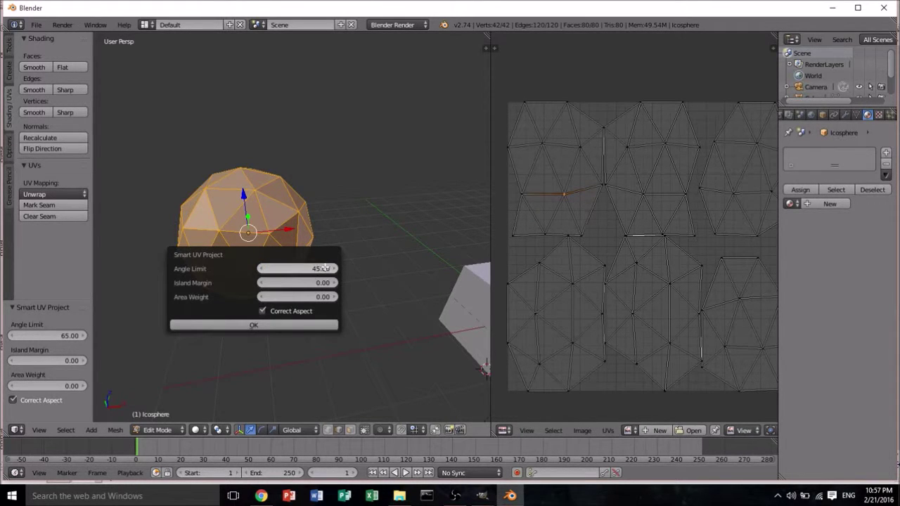
{"action": "left_click", "coordinate": [305, 326]}
{"action": "scroll", "coordinate": [654, 281], "scroll_direction": "down", "scroll_amount": 2}
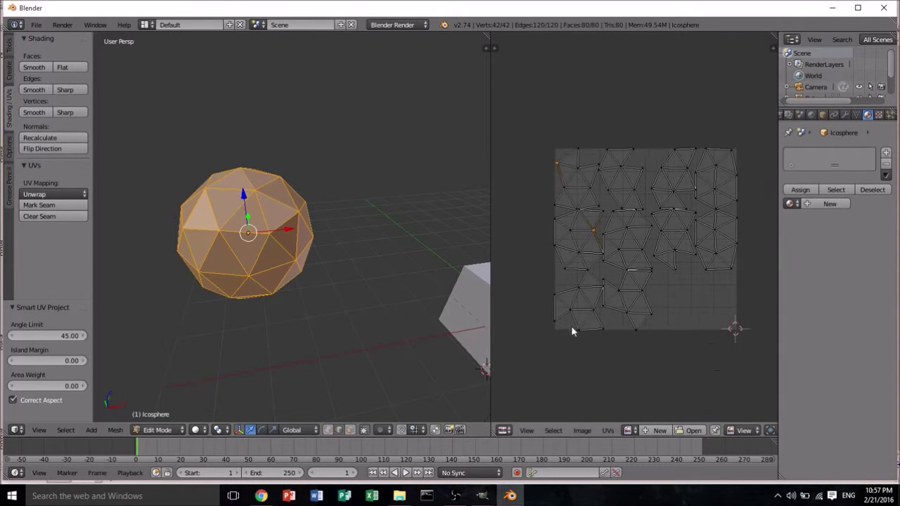
{"action": "scroll", "coordinate": [656, 279], "scroll_direction": "up", "scroll_amount": 5}
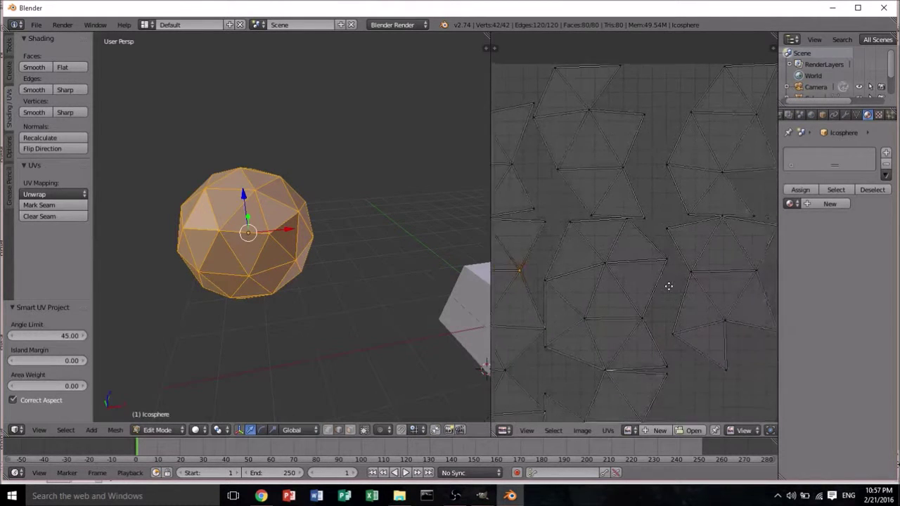
{"action": "scroll", "coordinate": [653, 331], "scroll_direction": "down", "scroll_amount": 5}
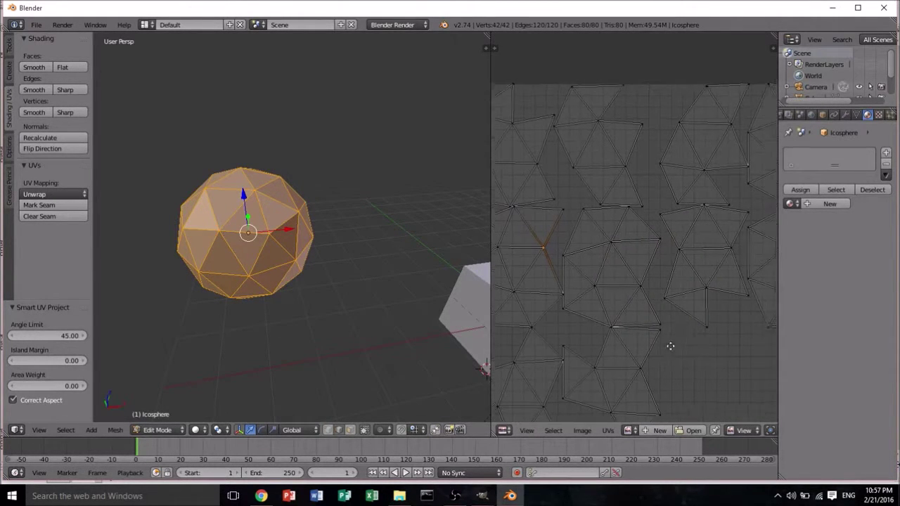
{"action": "mouse_move", "coordinate": [656, 289]}
{"action": "middle_mouse_down"}
{"action": "mouse_move", "coordinate": [647, 288]}
{"action": "mouse_move", "coordinate": [664, 299]}
{"action": "middle_mouse_up"}
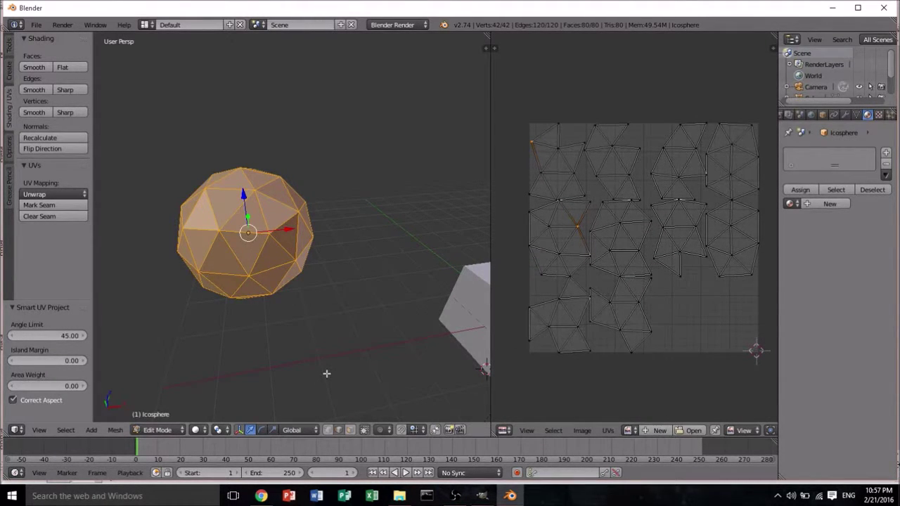
{"action": "middle_click_drag", "start_coordinate": [400, 359], "coordinate": [286, 350]}
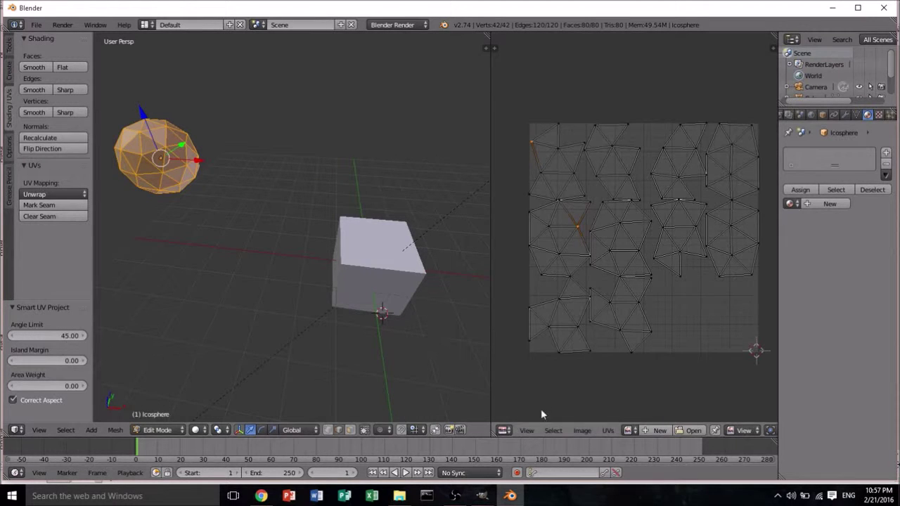
{"action": "left_click", "coordinate": [456, 495]}
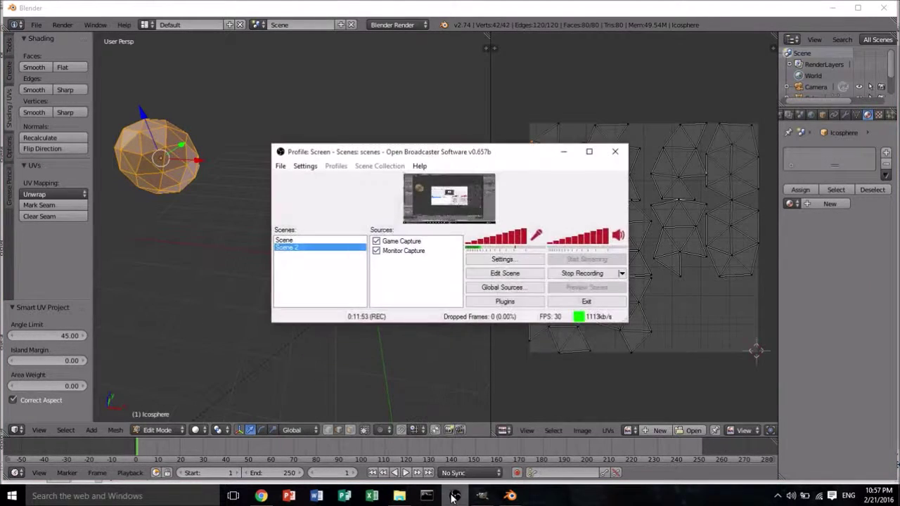